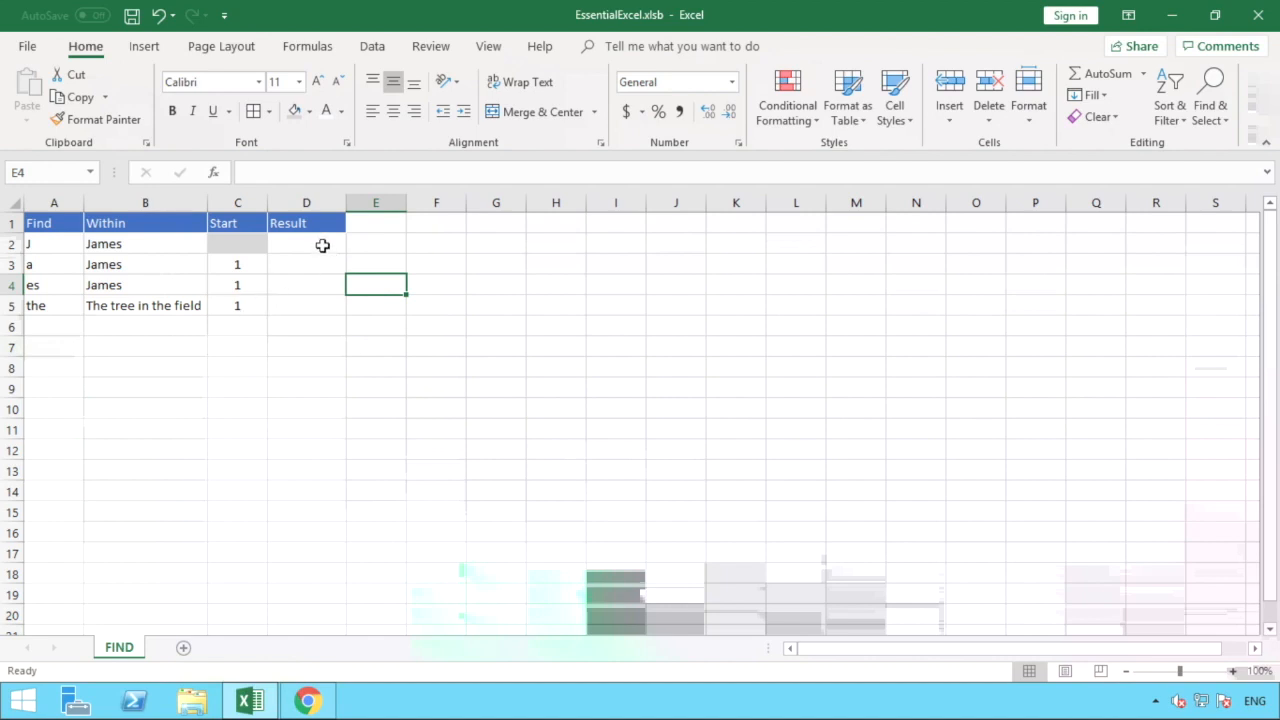
# Enter the formula =FIND(A2,B2) in cell D2 to locate the search letter without a start number
pyautogui.click(319, 244)
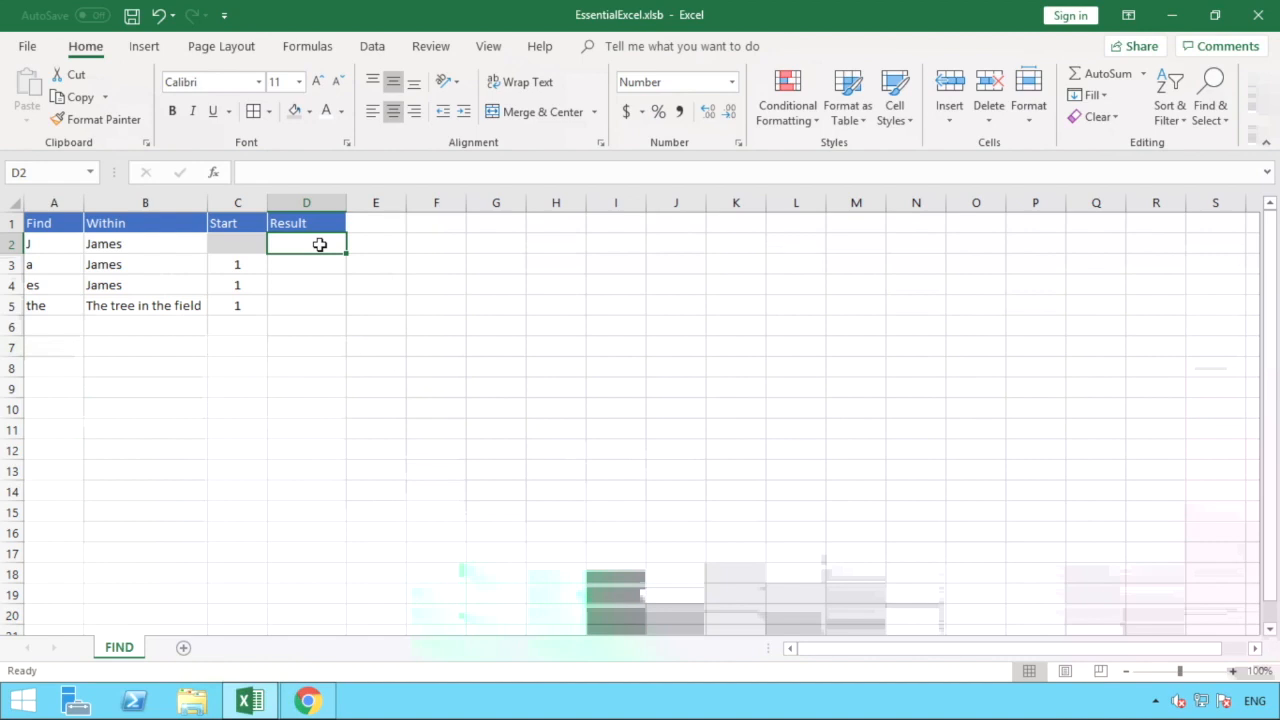
pyautogui.write('=')
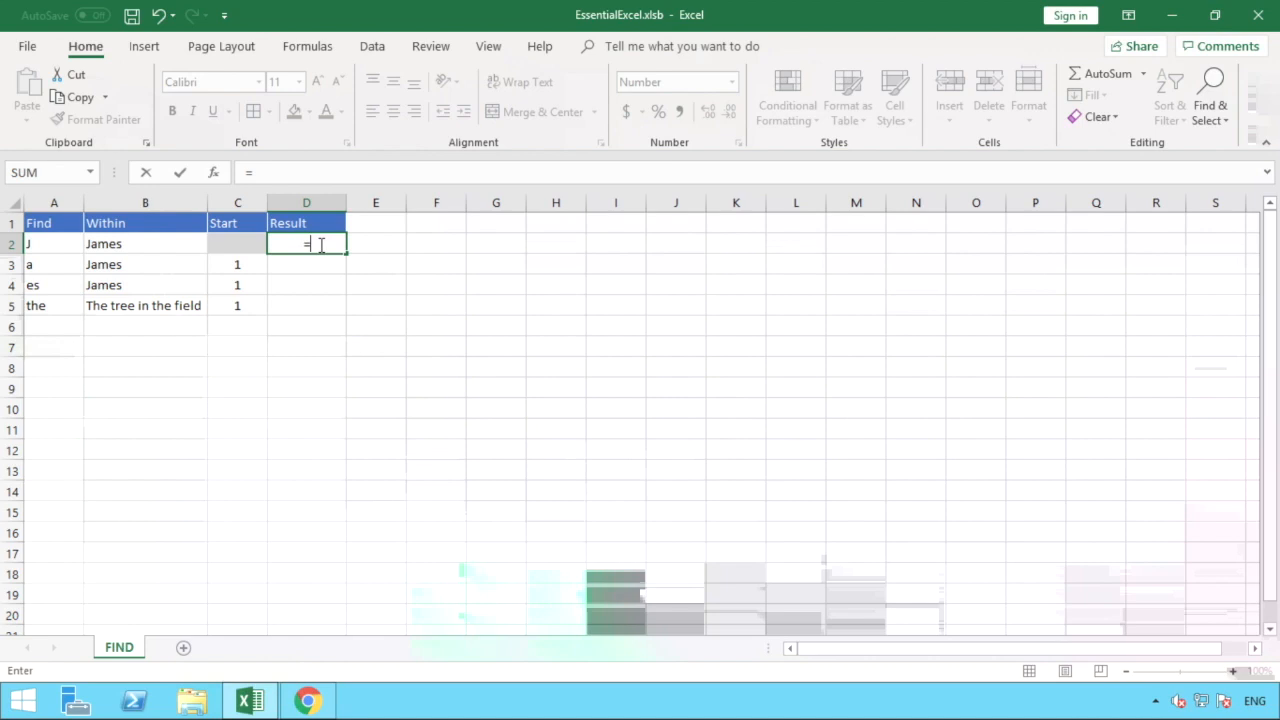
pyautogui.write('FIND')
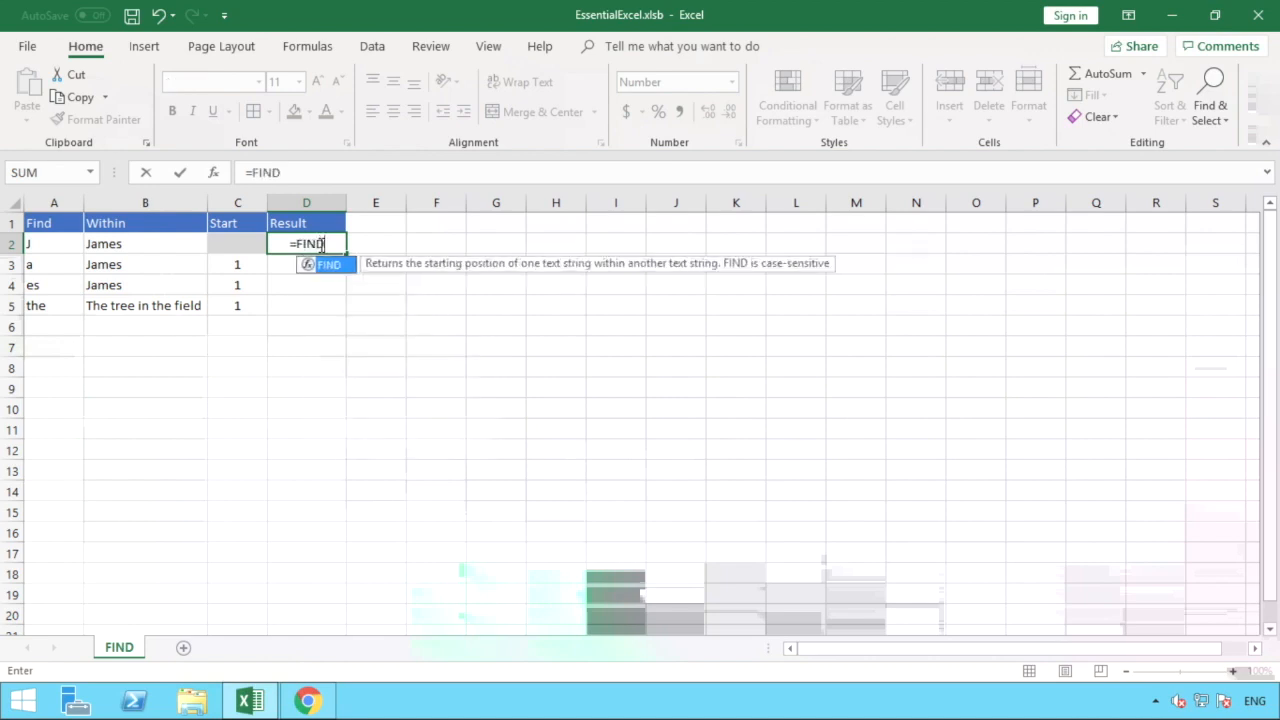
pyautogui.write('(')
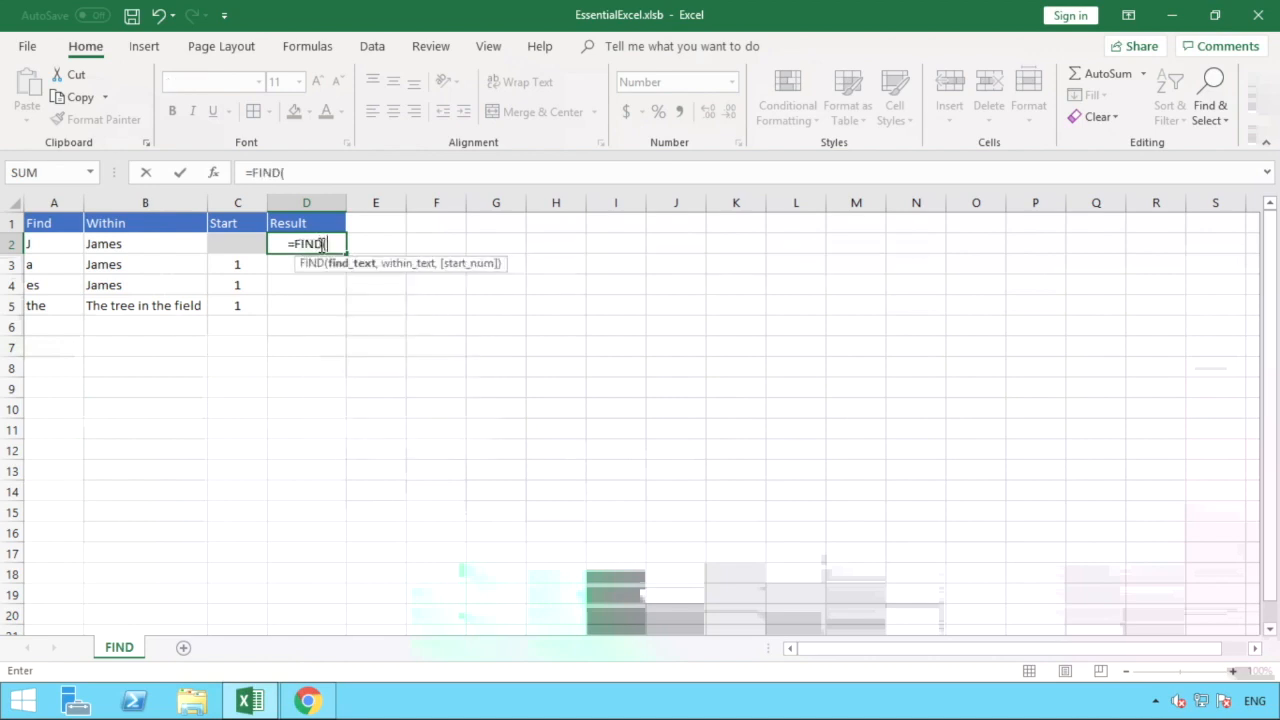
pyautogui.click(58, 241)
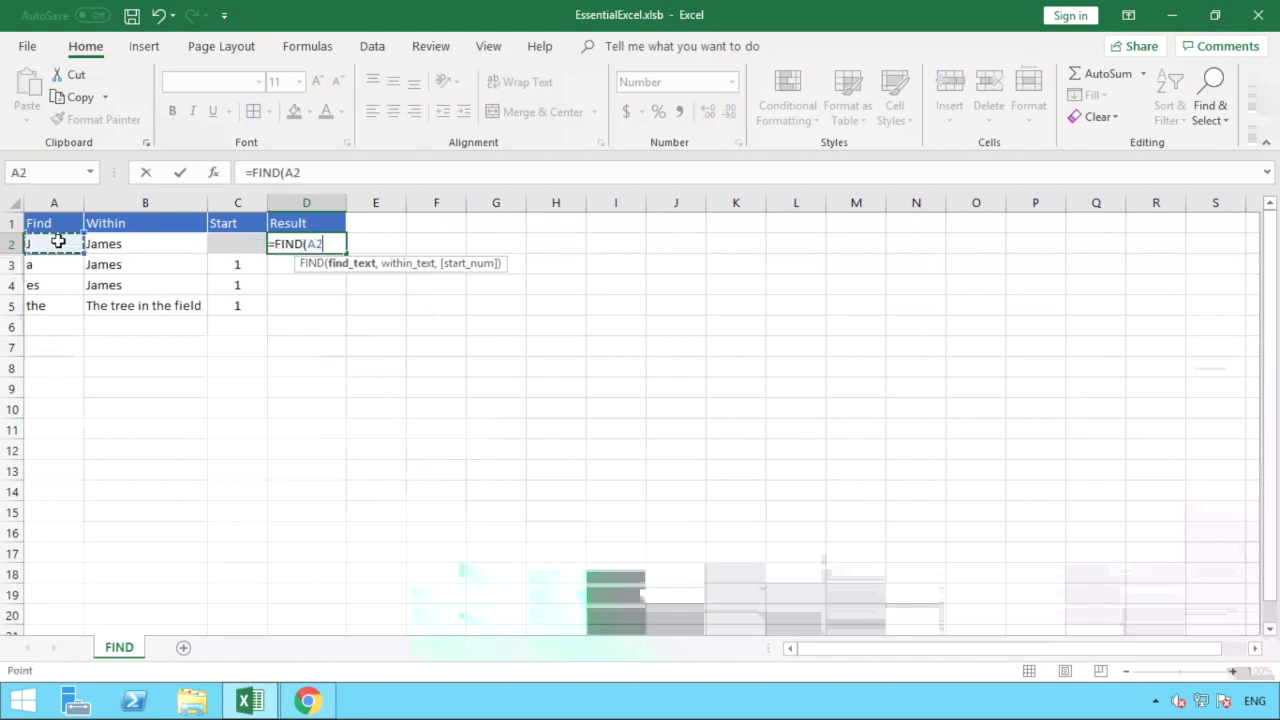
pyautogui.write(',')
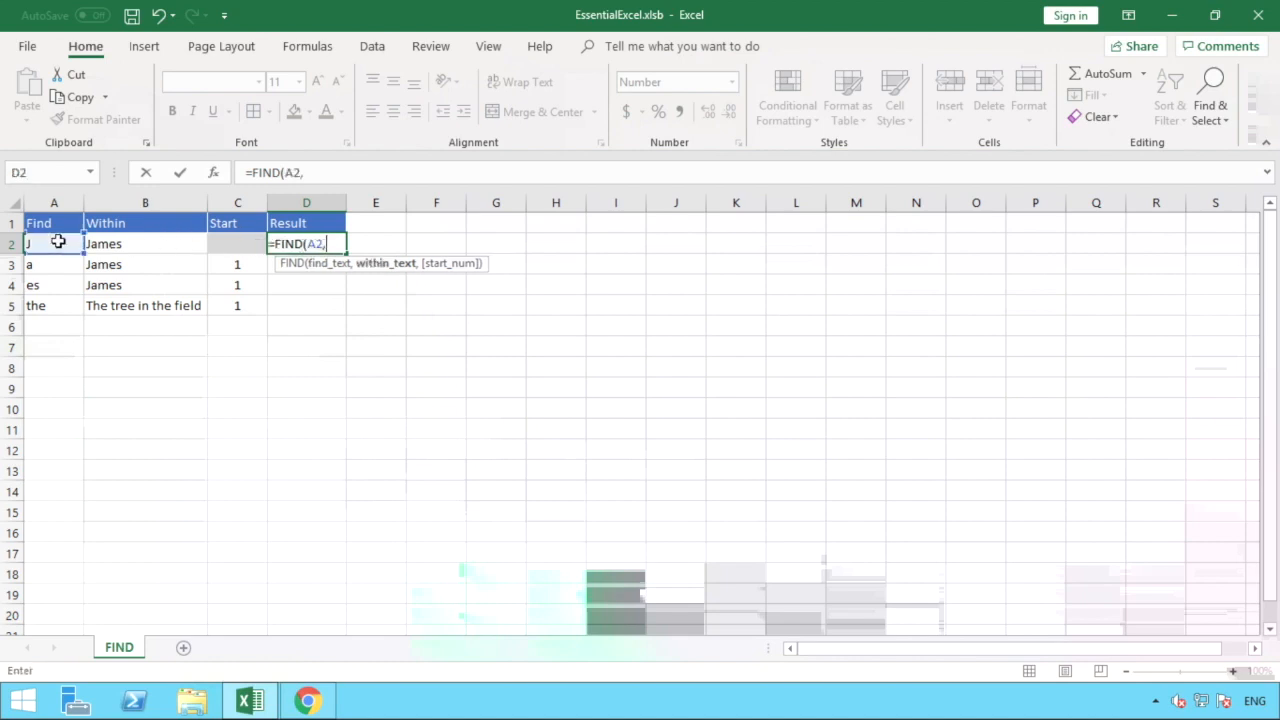
pyautogui.click(113, 244)
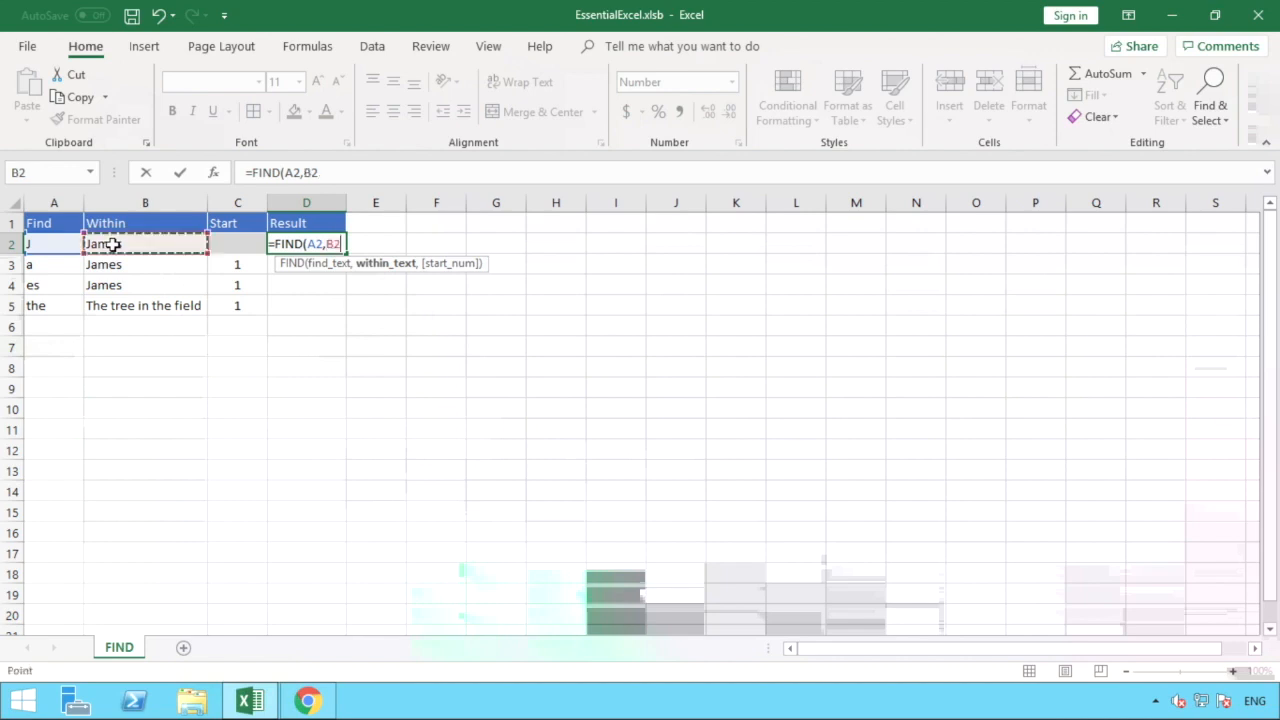
pyautogui.write(')')
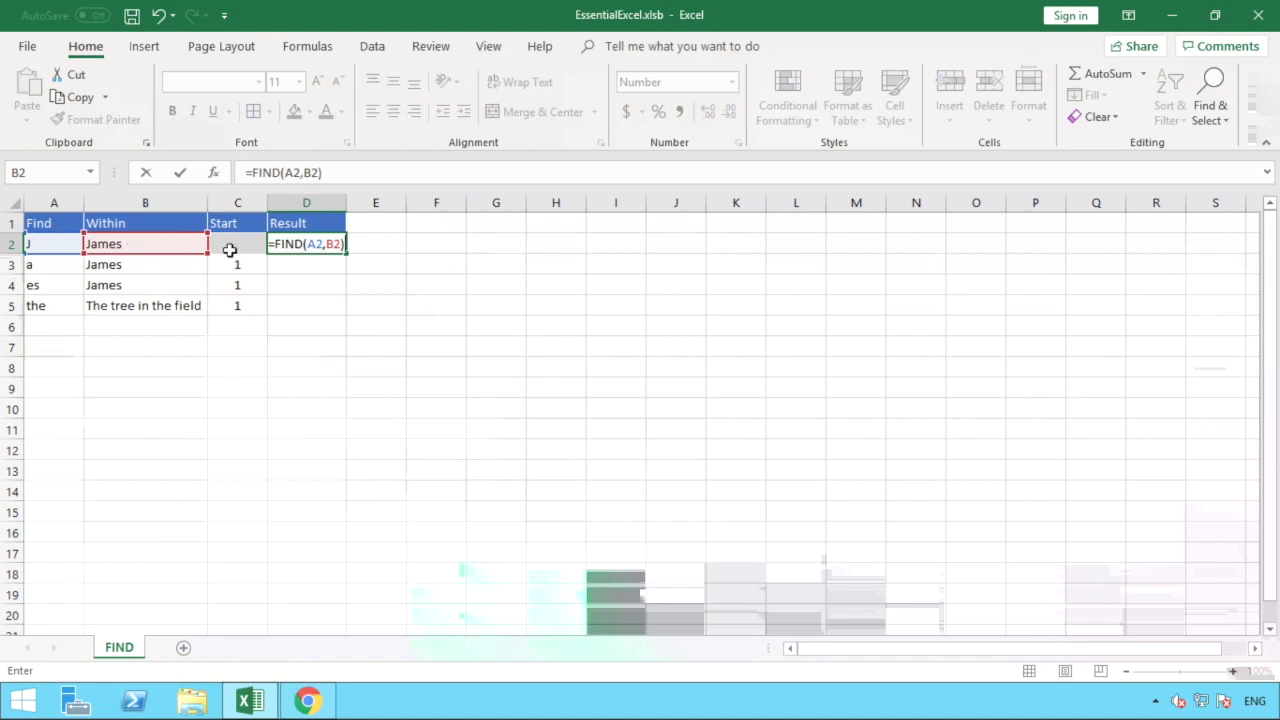
pyautogui.press('Return')
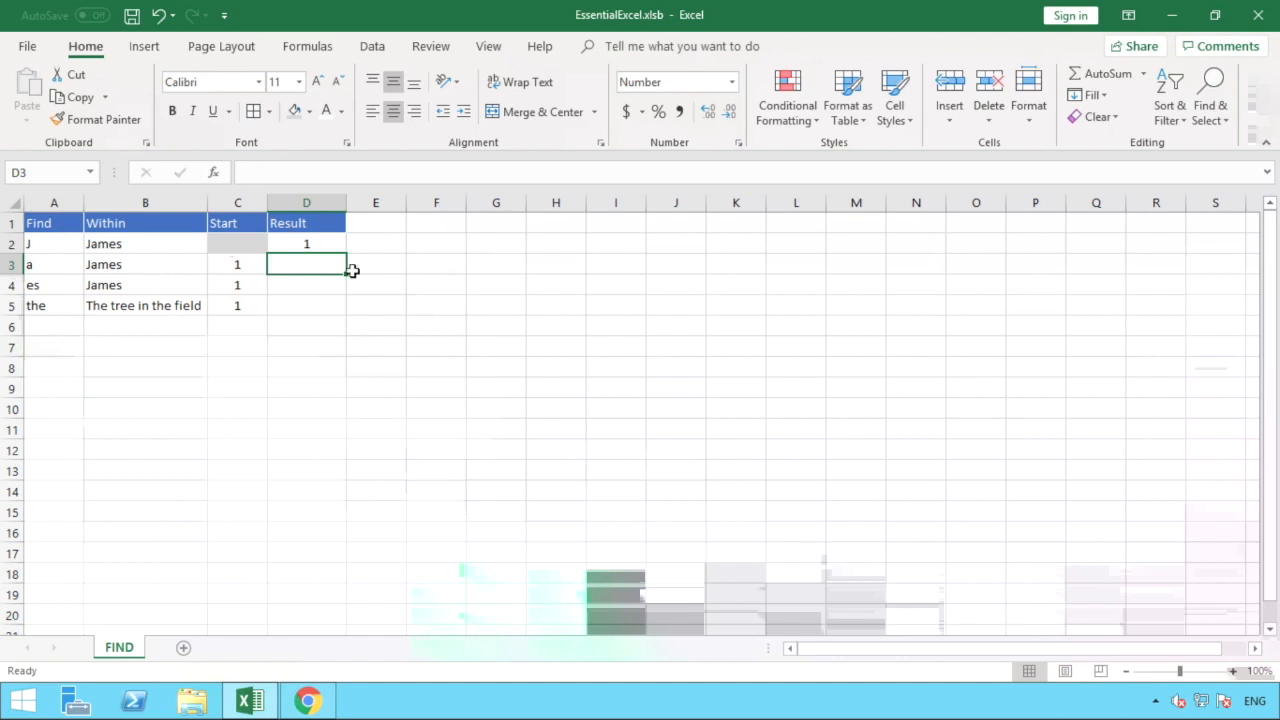
pyautogui.click(333, 244)
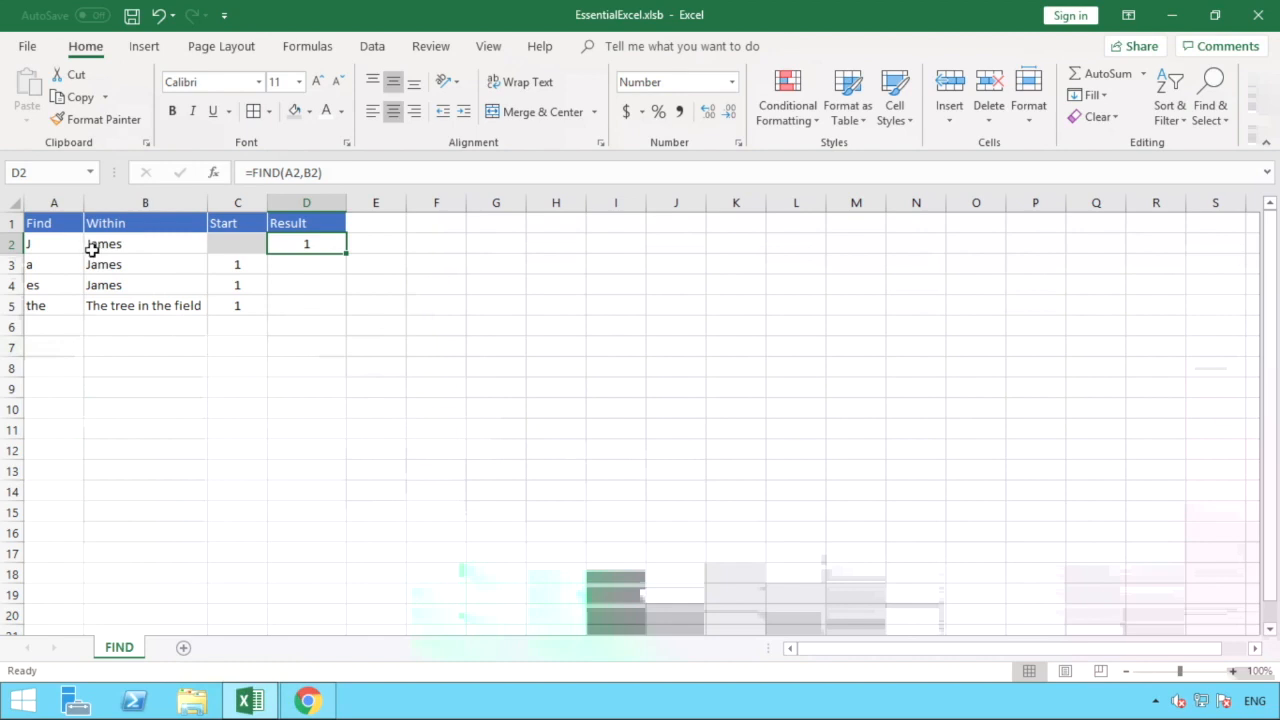
# Enter the formula =FIND(A3,B3,1) in cell D3, with 1 as the start number
pyautogui.click(316, 273)
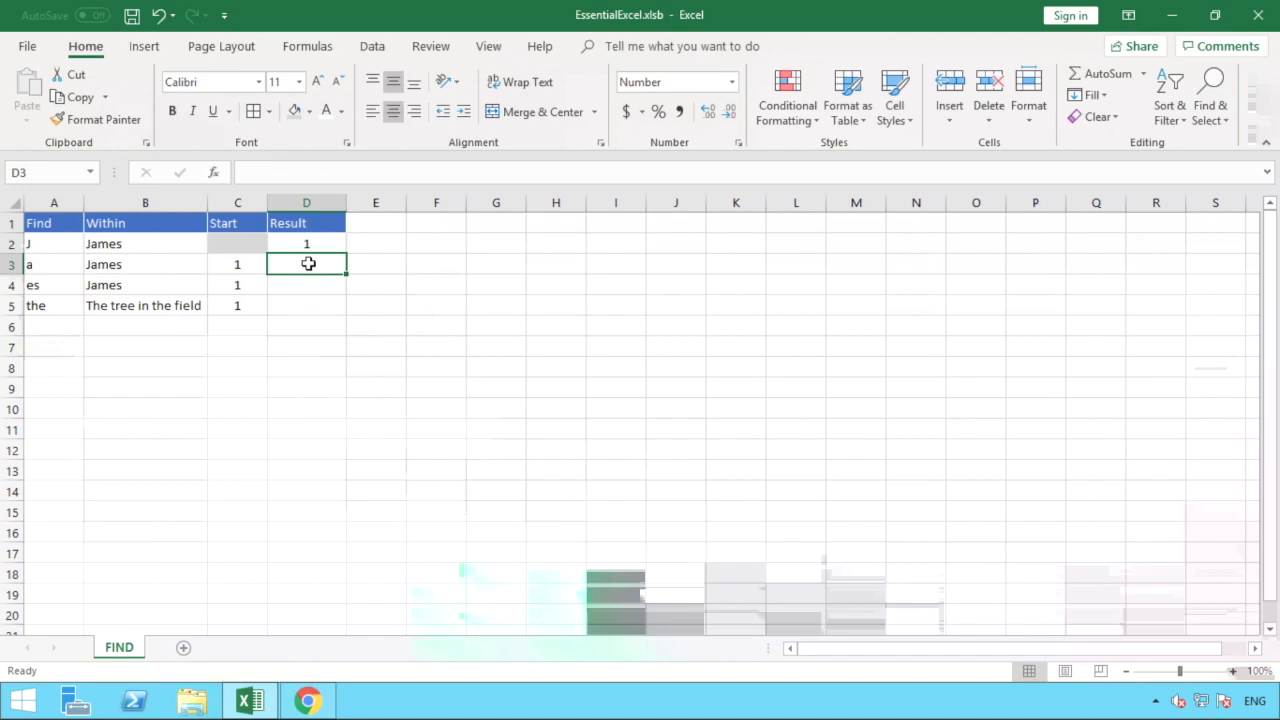
pyautogui.write('=')
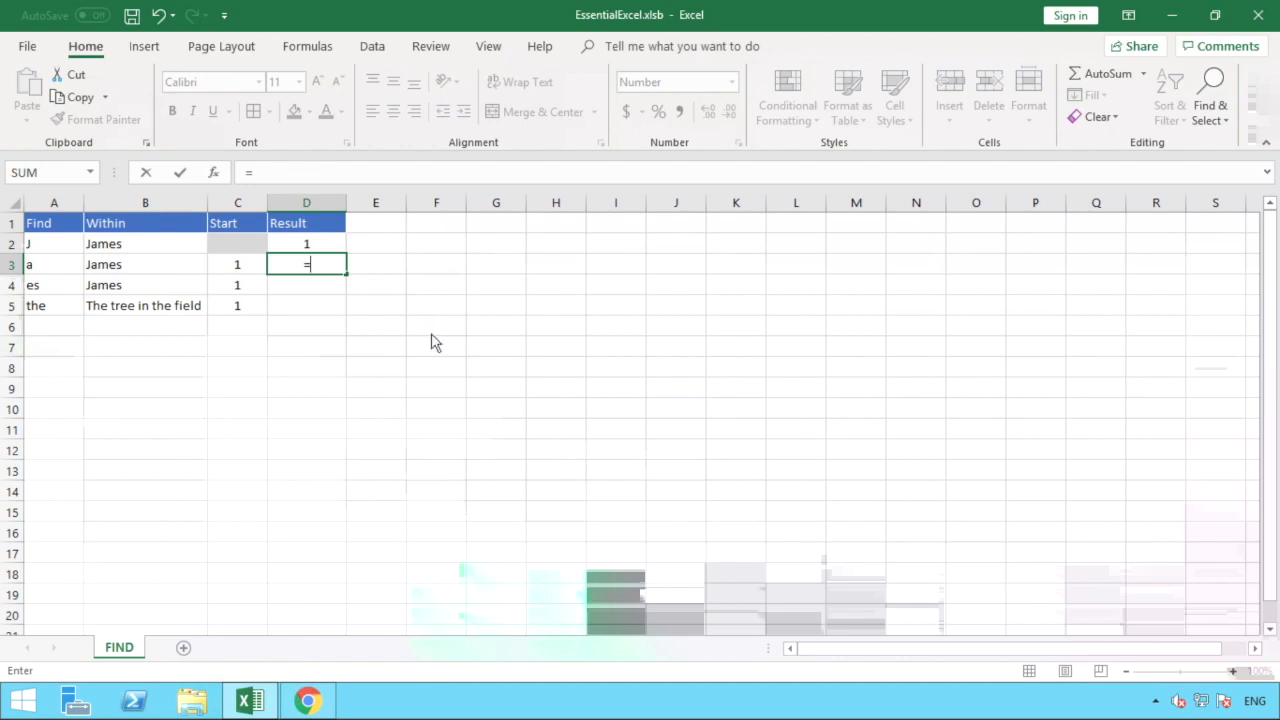
pyautogui.write('FI')
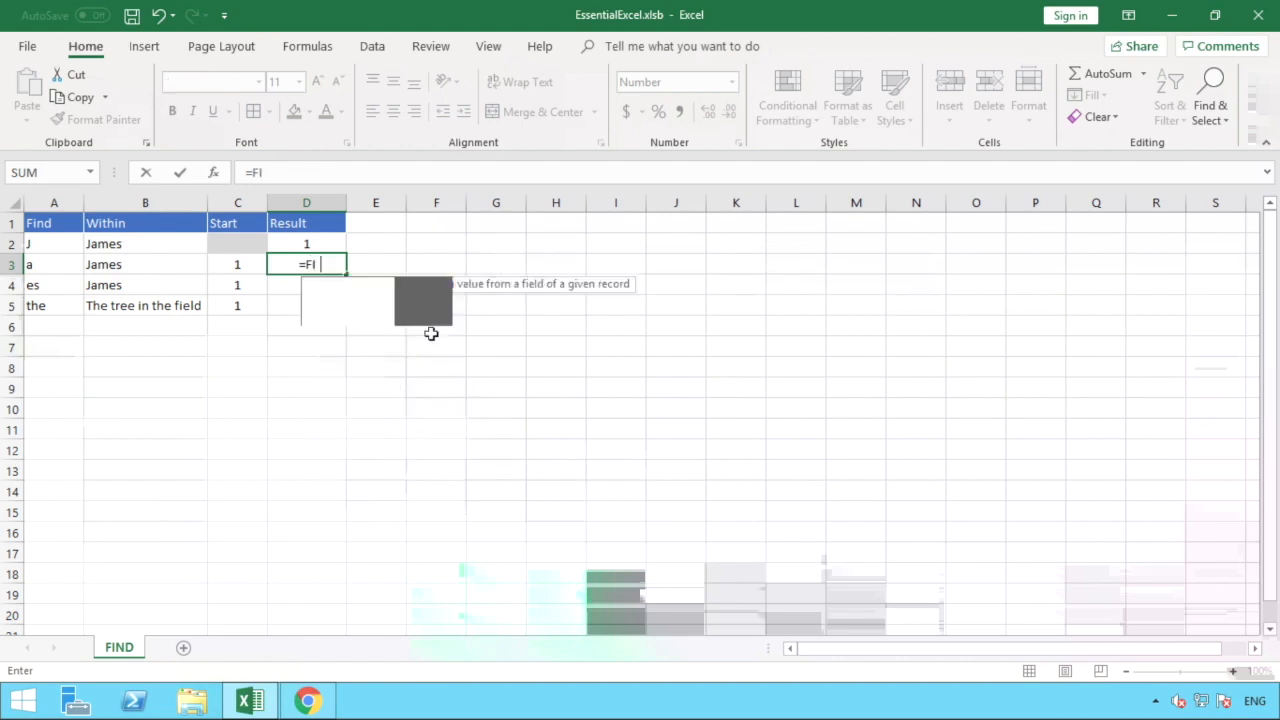
pyautogui.write('ND(')
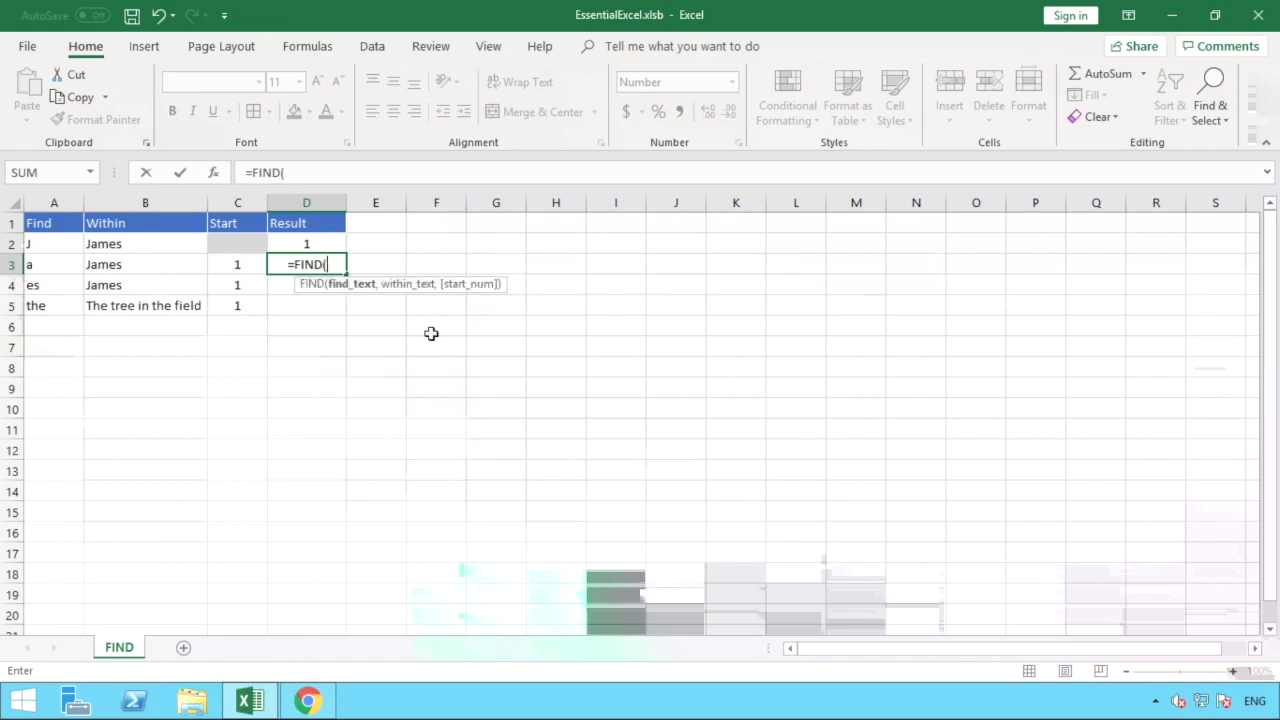
pyautogui.click(46, 266)
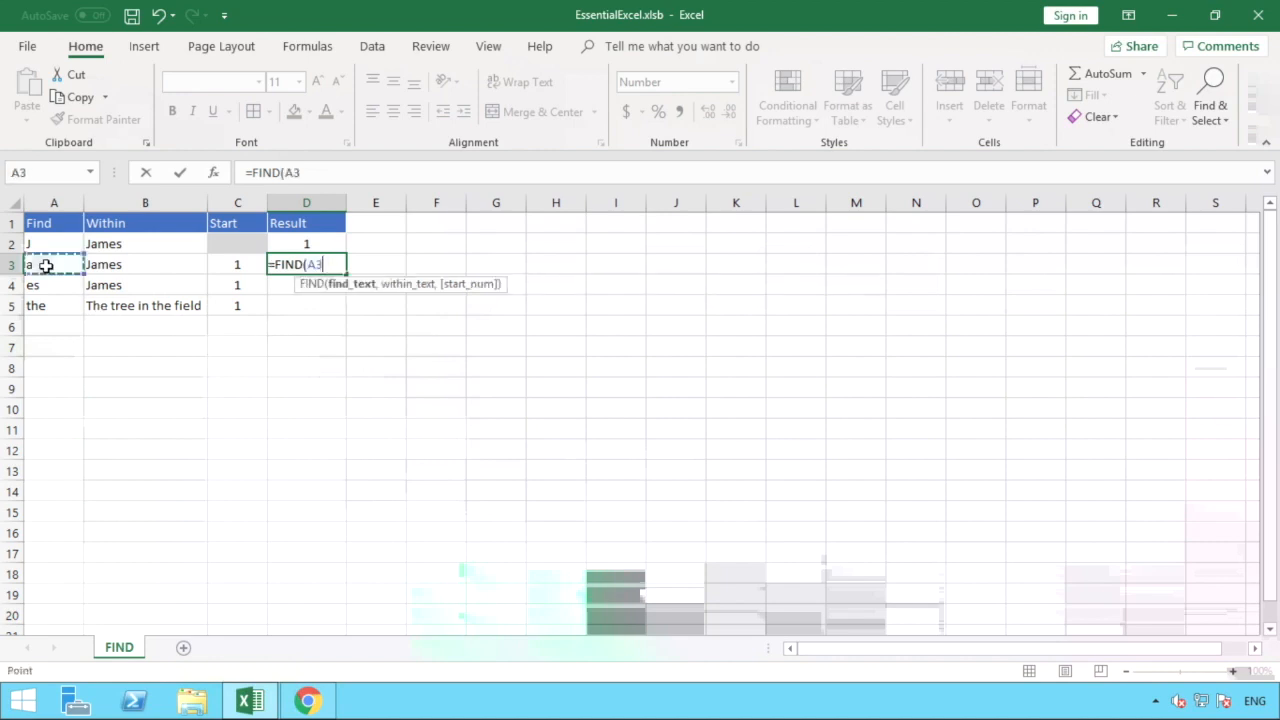
pyautogui.write(',')
pyautogui.click(130, 264)
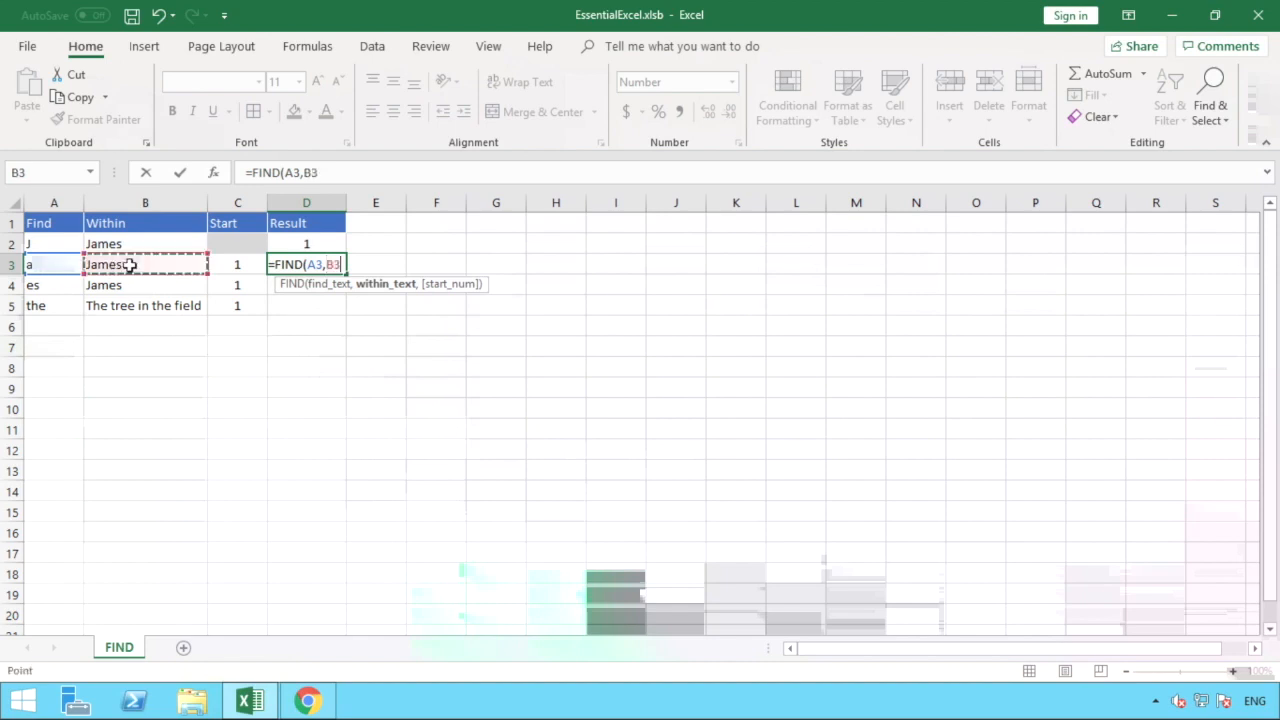
pyautogui.write(',')
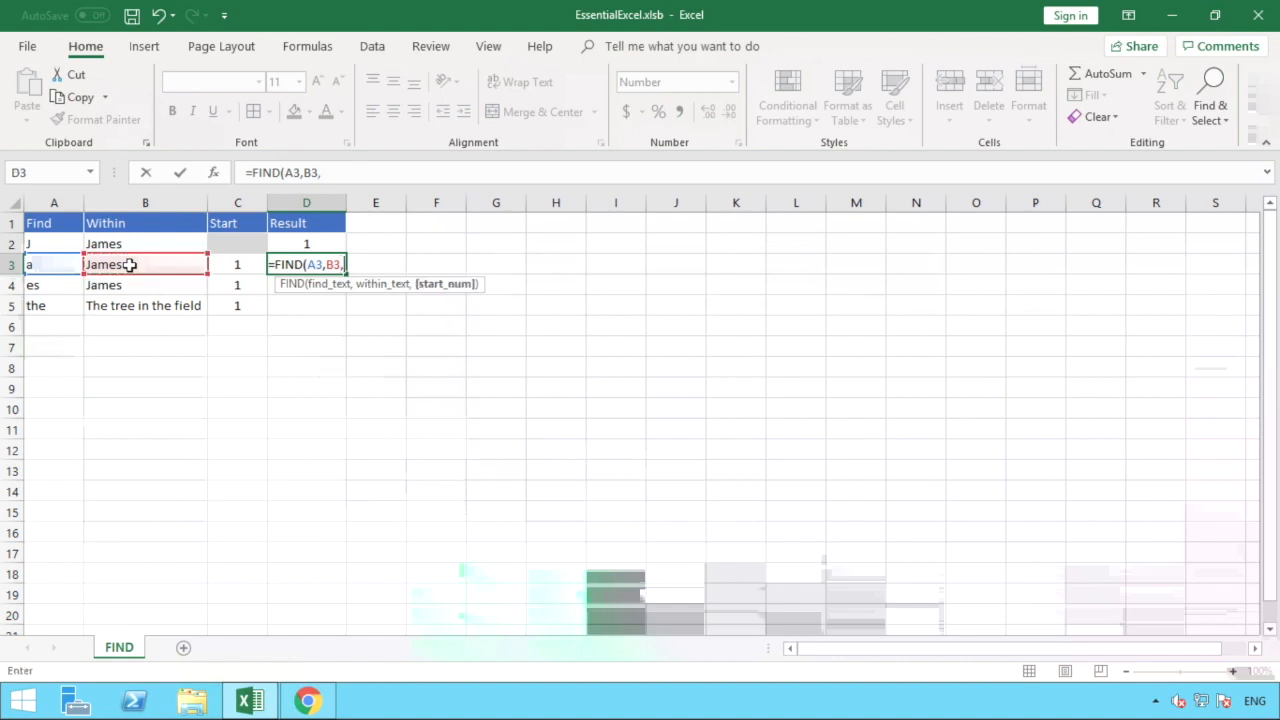
pyautogui.write('1')
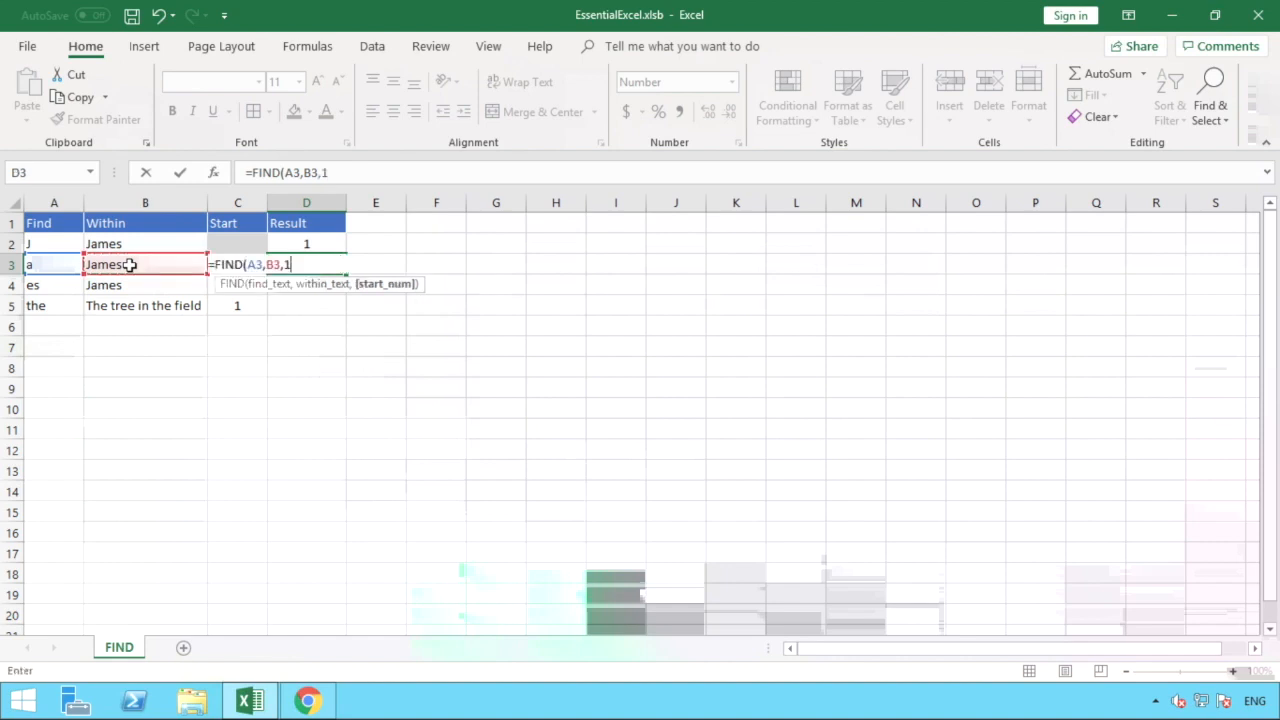
pyautogui.write(')')
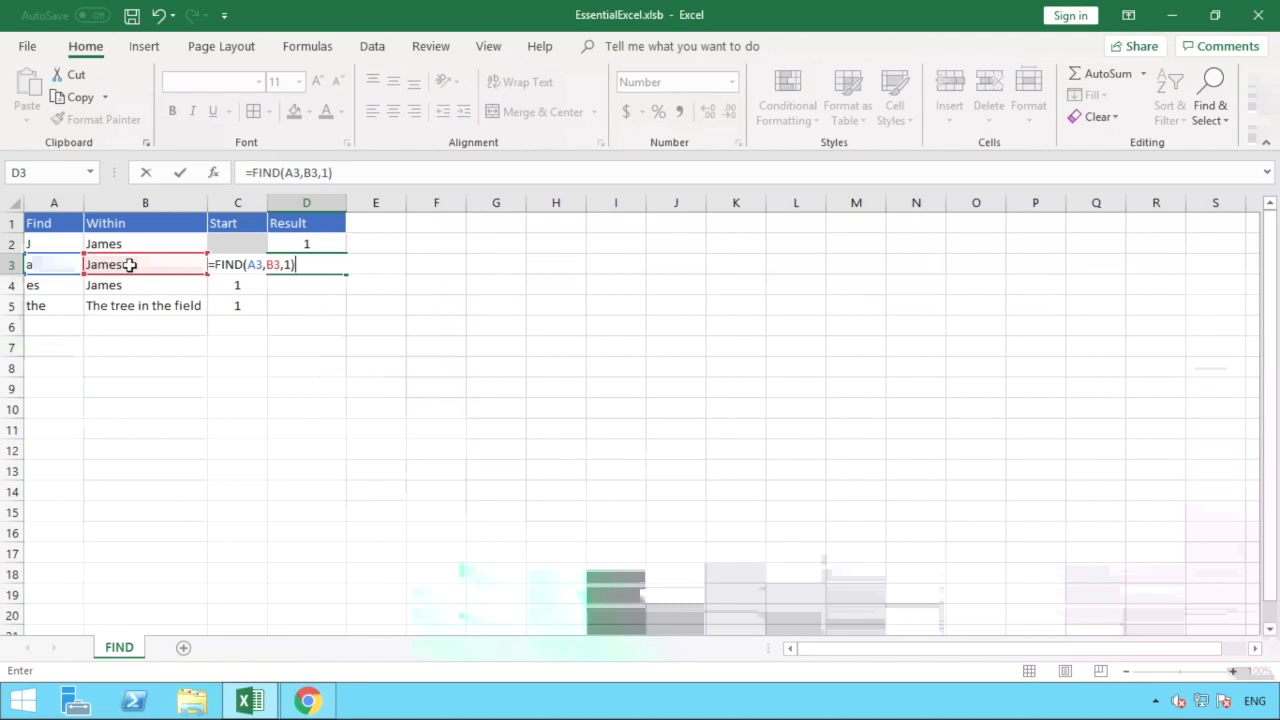
pyautogui.press('Return')
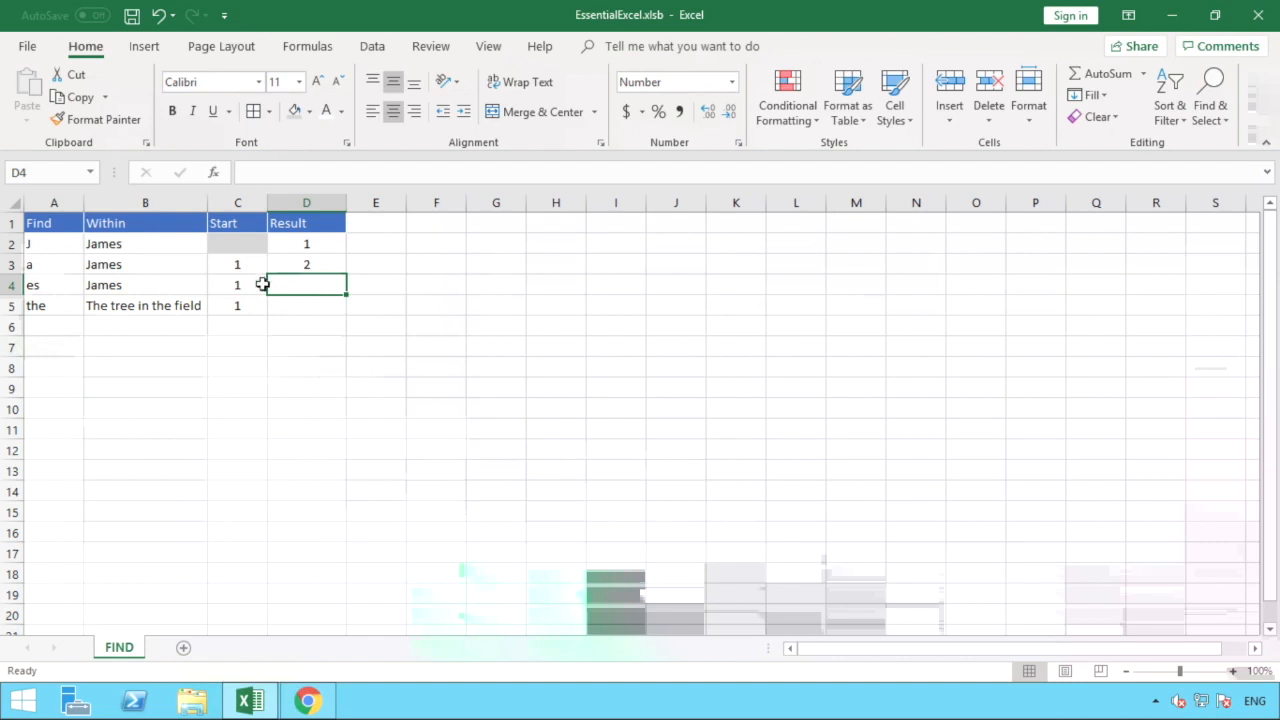
# Replace the search text in cell A3 with m and check the FIND result in D3
pyautogui.click(60, 264)
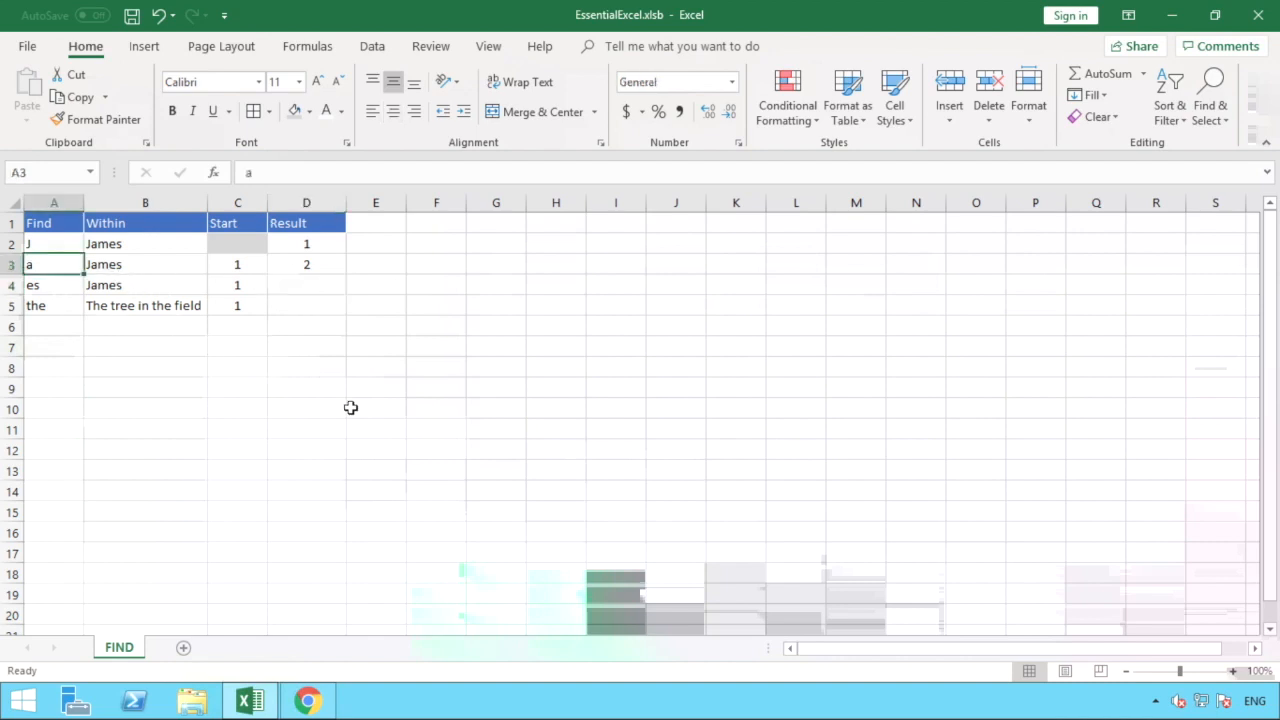
pyautogui.write('m')
pyautogui.press('Return')
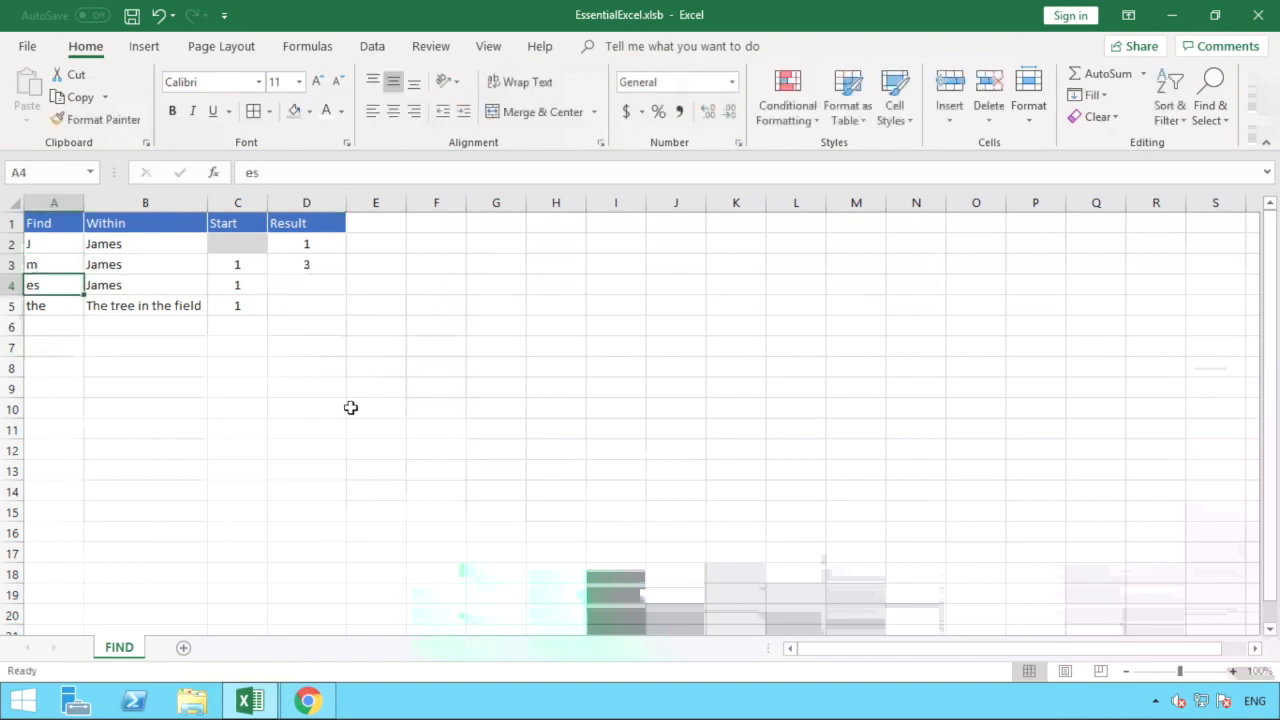
pyautogui.click(329, 269)
# Change the search text in cell A3 to s
pyautogui.click(70, 268)
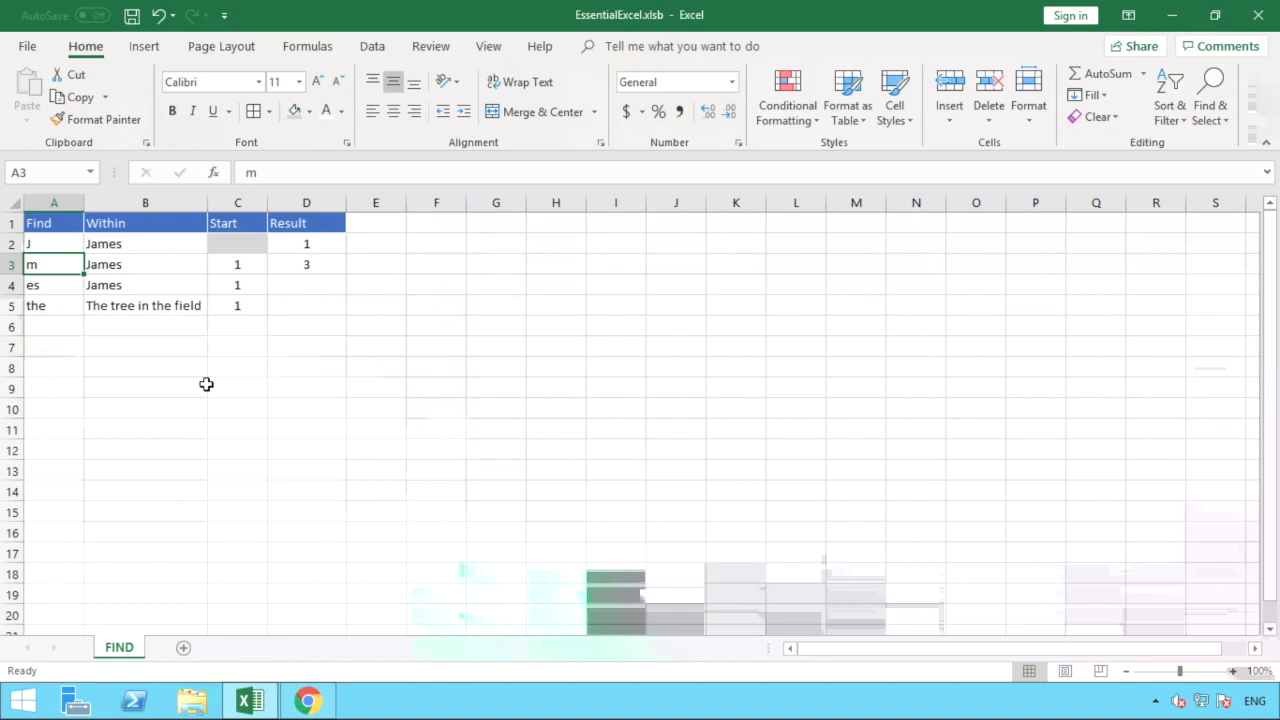
pyautogui.write('s')
pyautogui.press('Return')
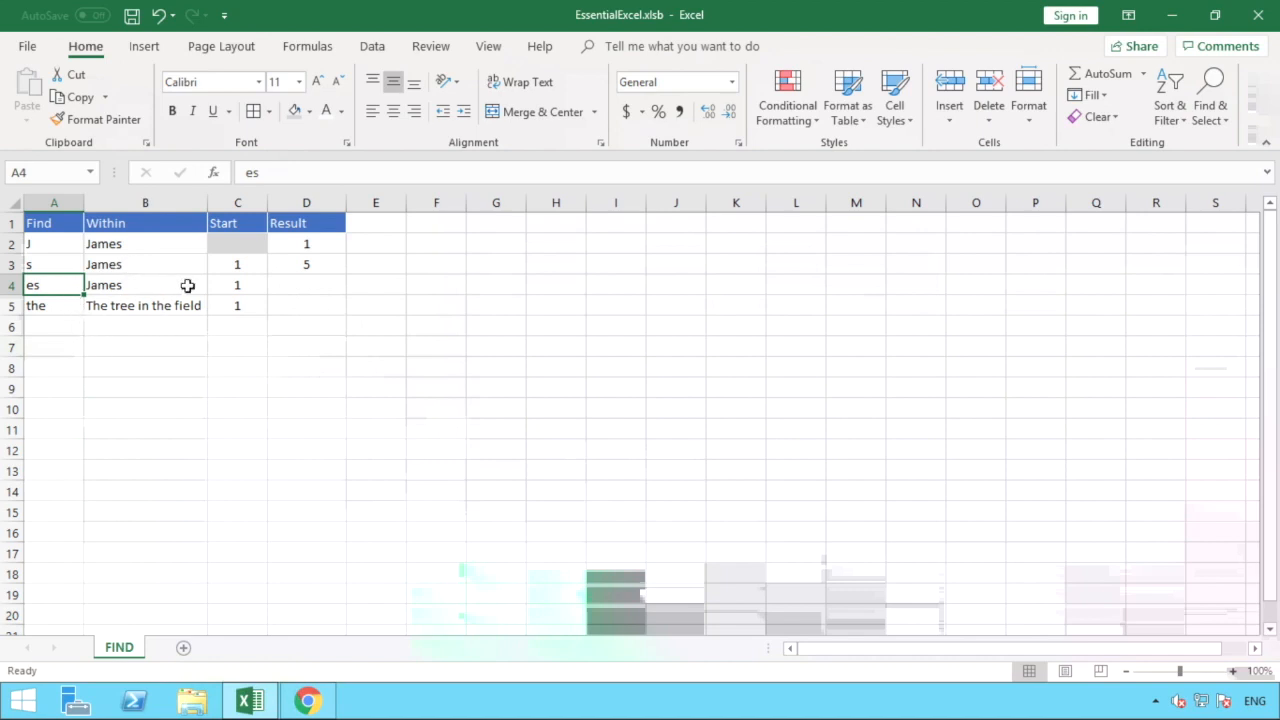
# Enter the formula =FIND(A4,B4,1) in cell D4 to locate the two-letter search text es
pyautogui.click(329, 284)
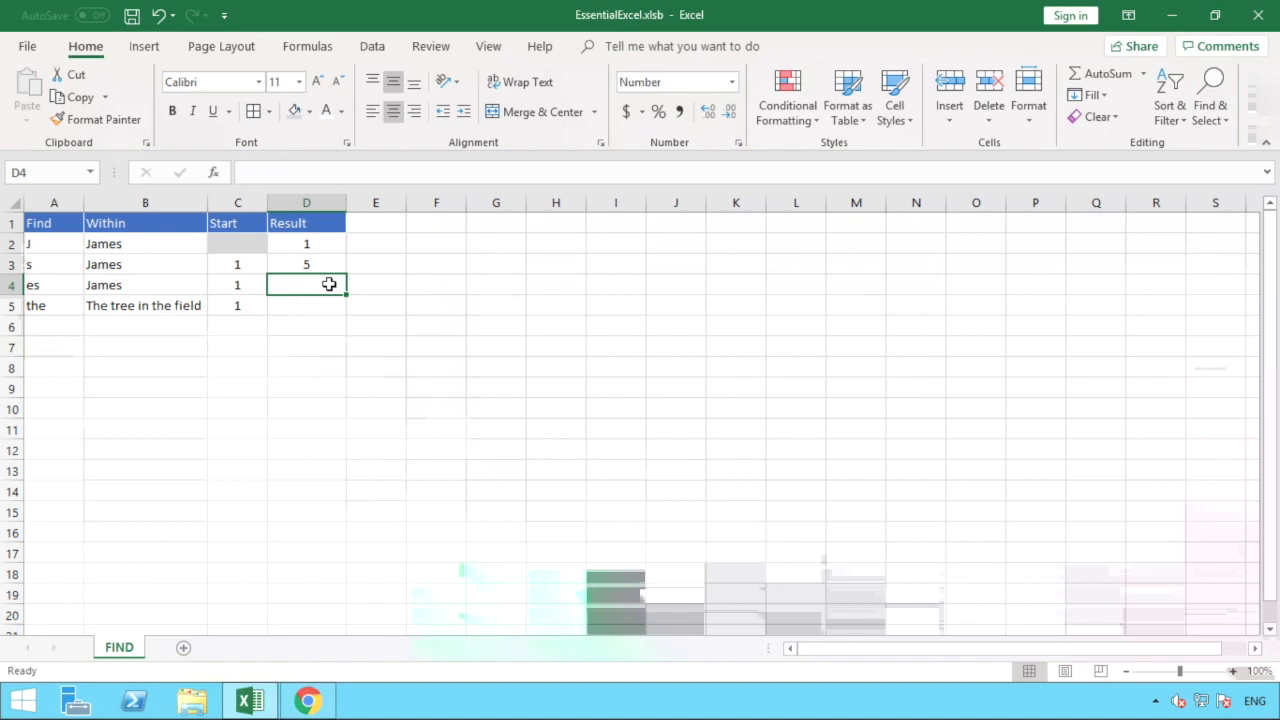
pyautogui.write('=')
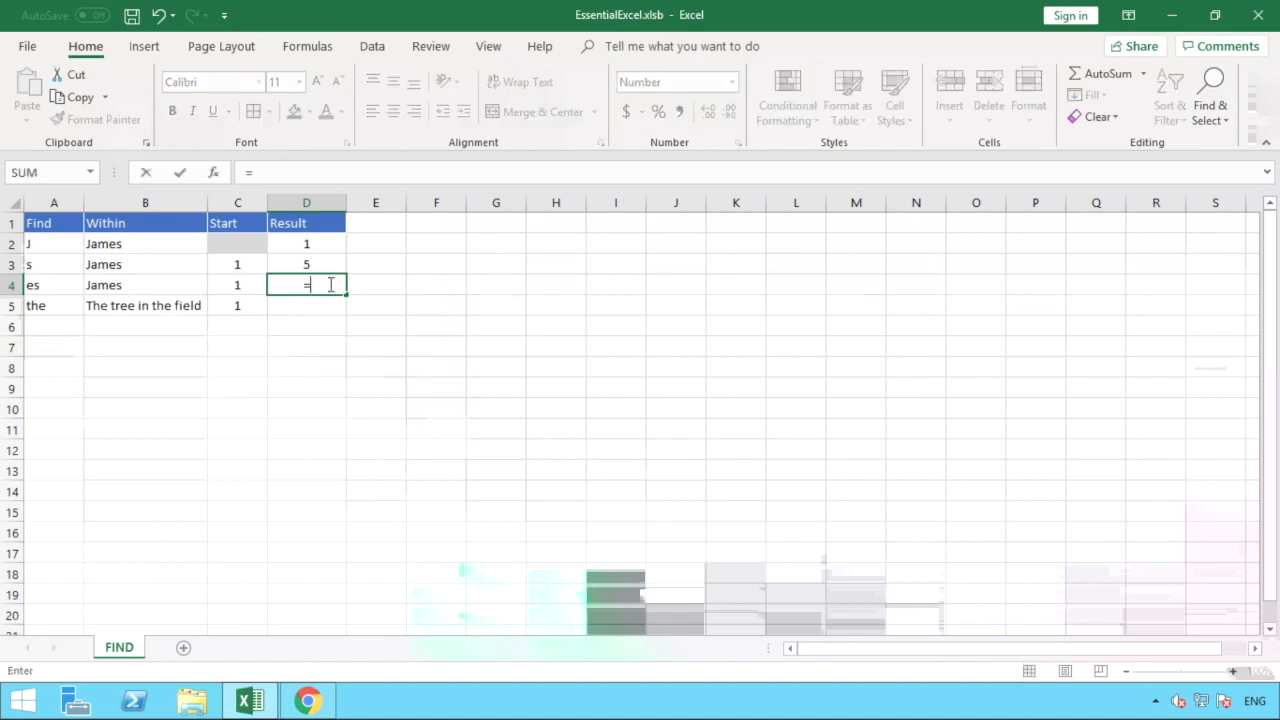
pyautogui.write('F')
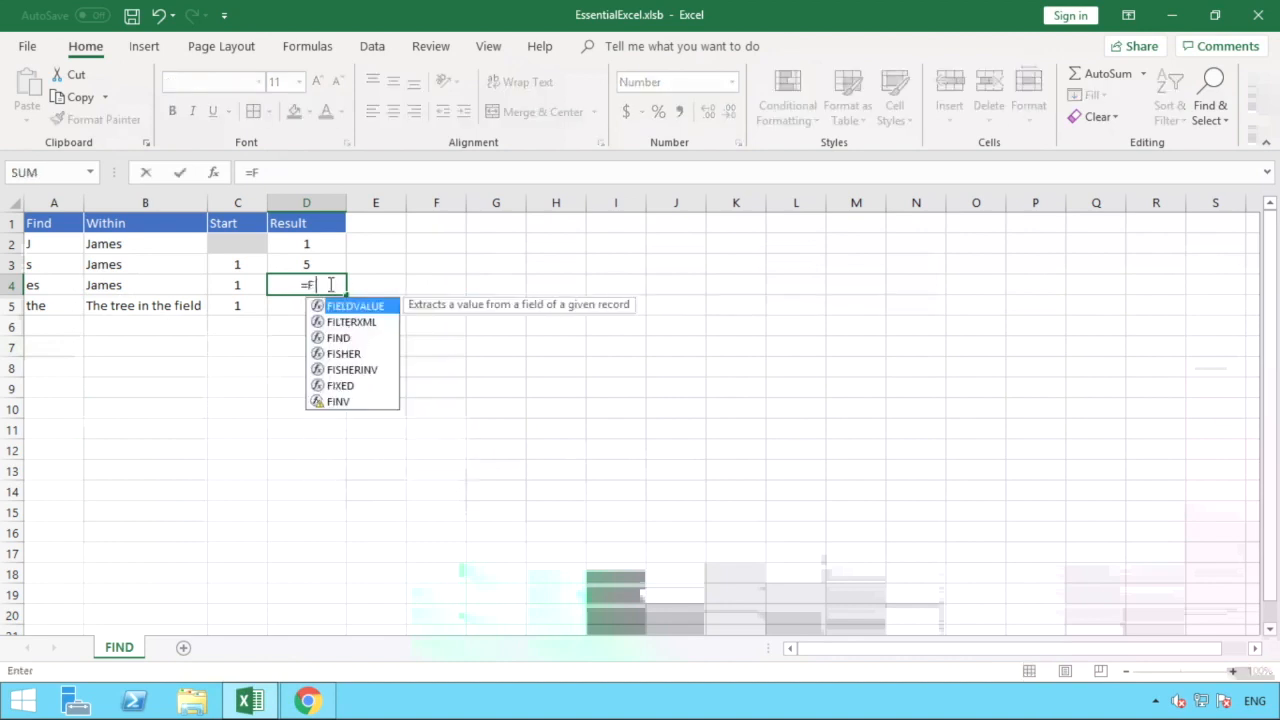
pyautogui.write('IND(')
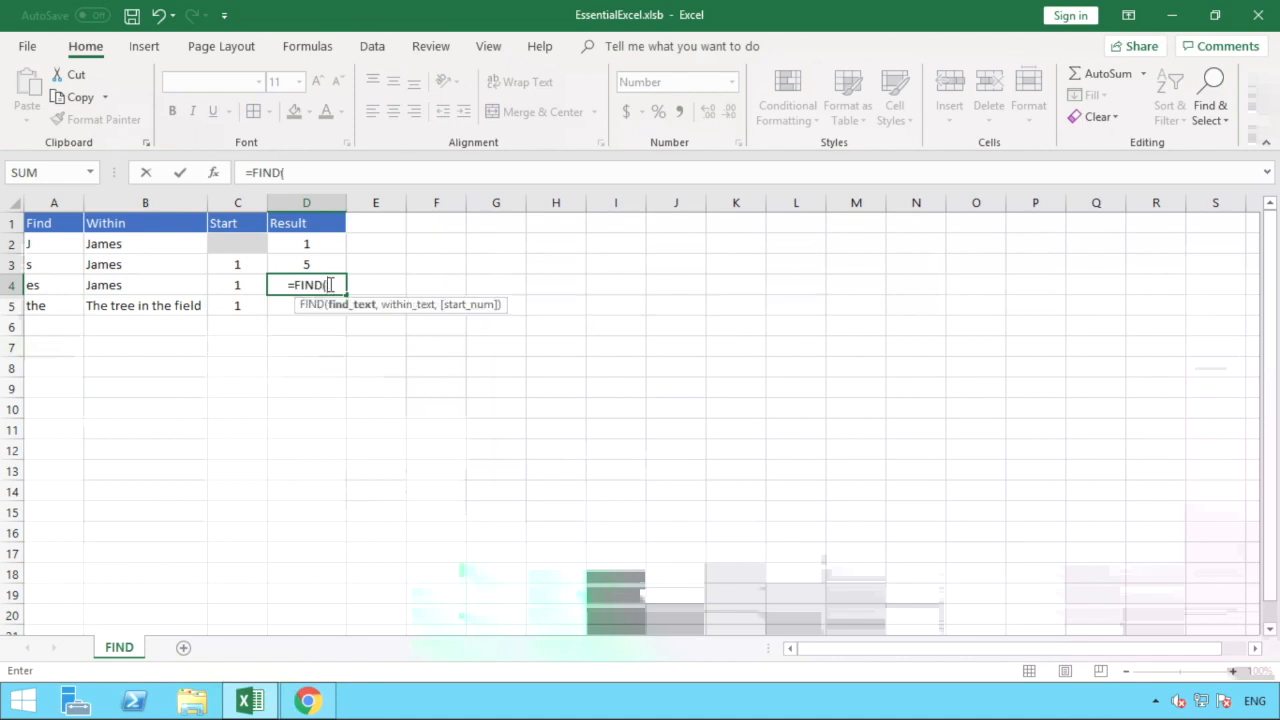
pyautogui.click(40, 286)
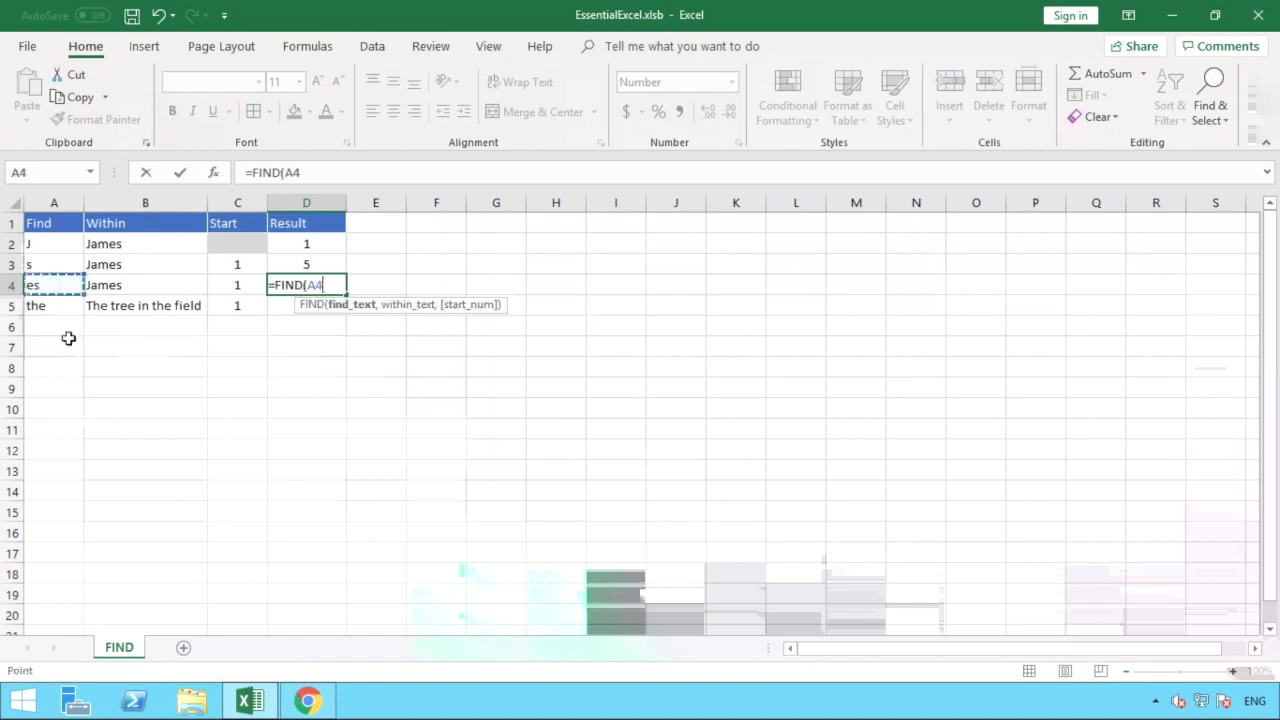
pyautogui.write(',')
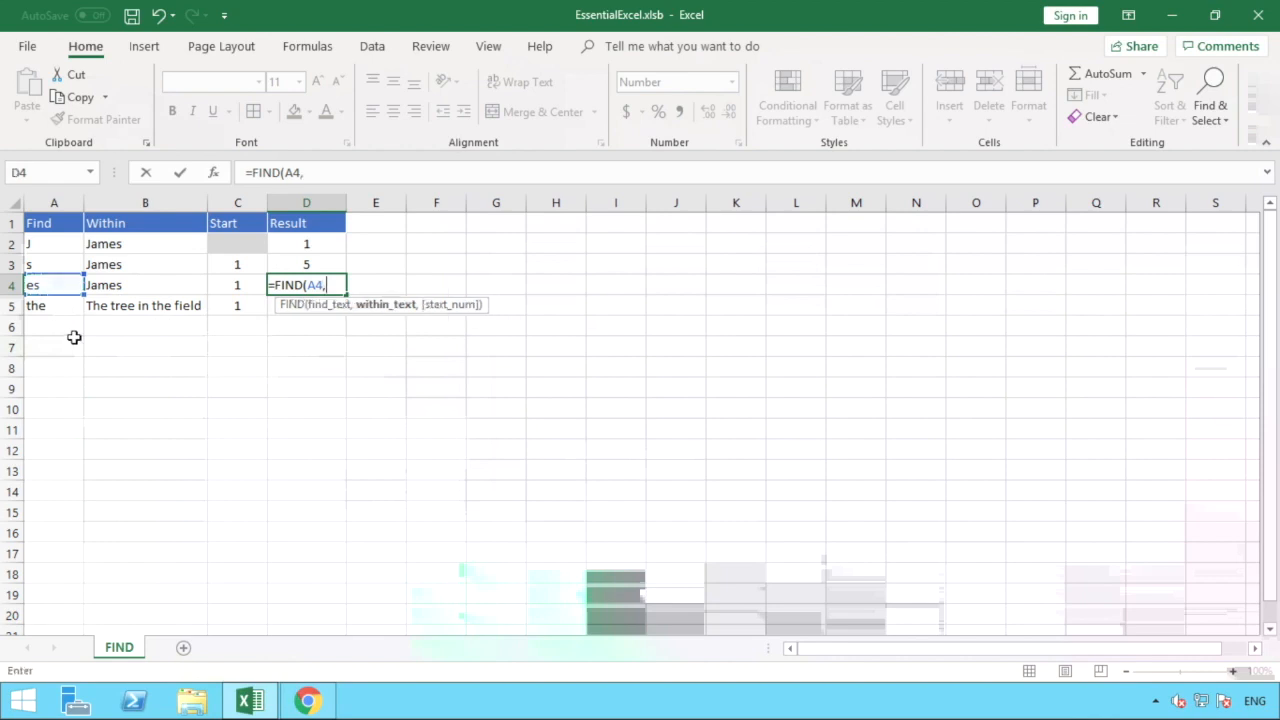
pyautogui.click(131, 286)
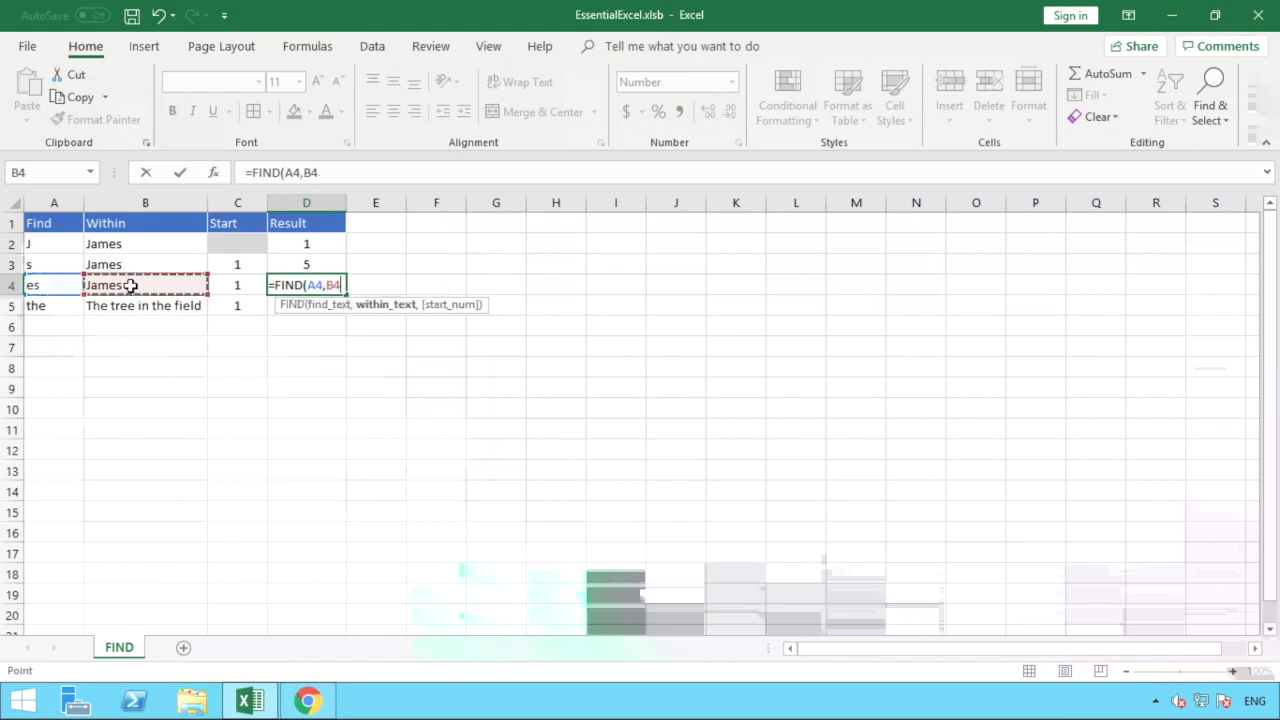
pyautogui.write(',1')
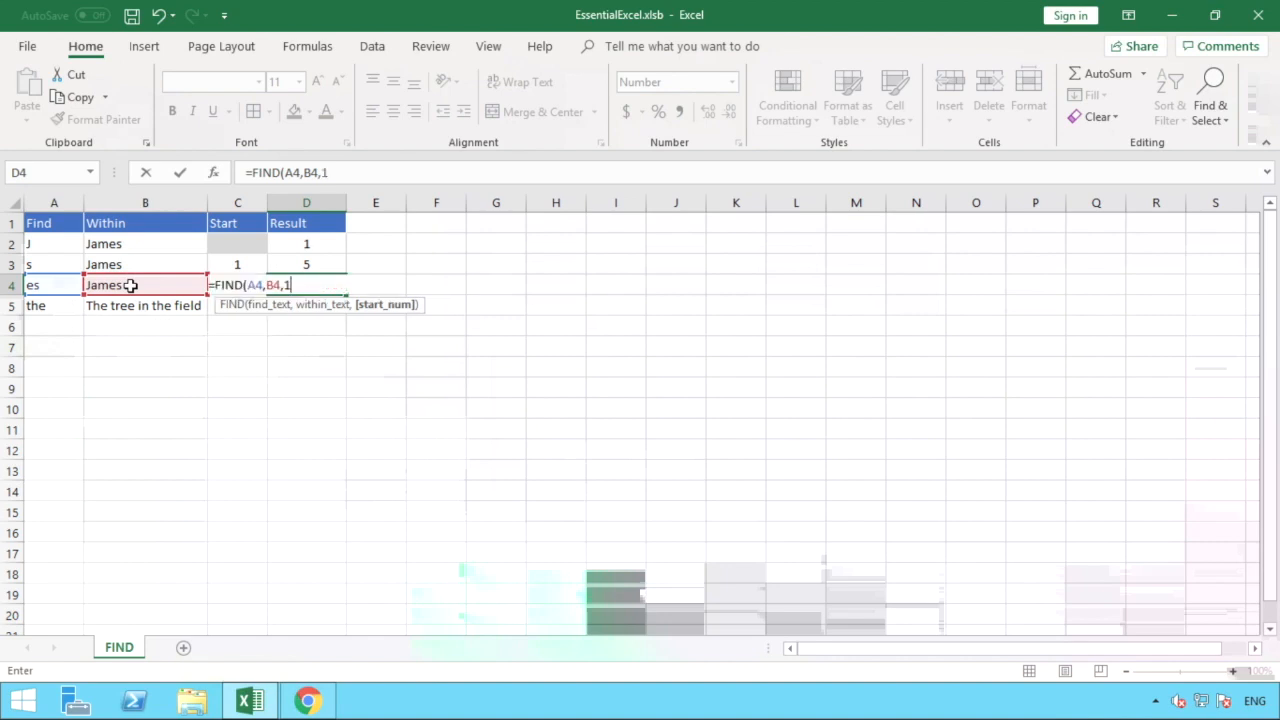
pyautogui.write(')')
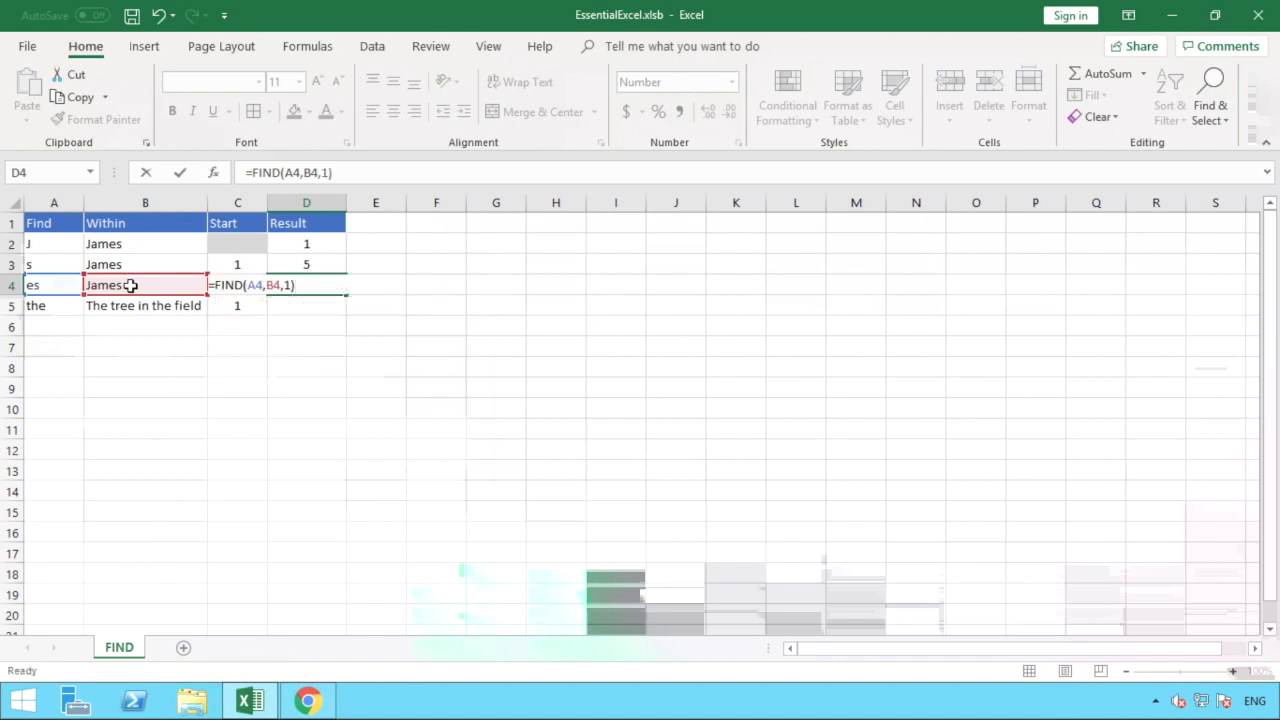
pyautogui.press('Return')
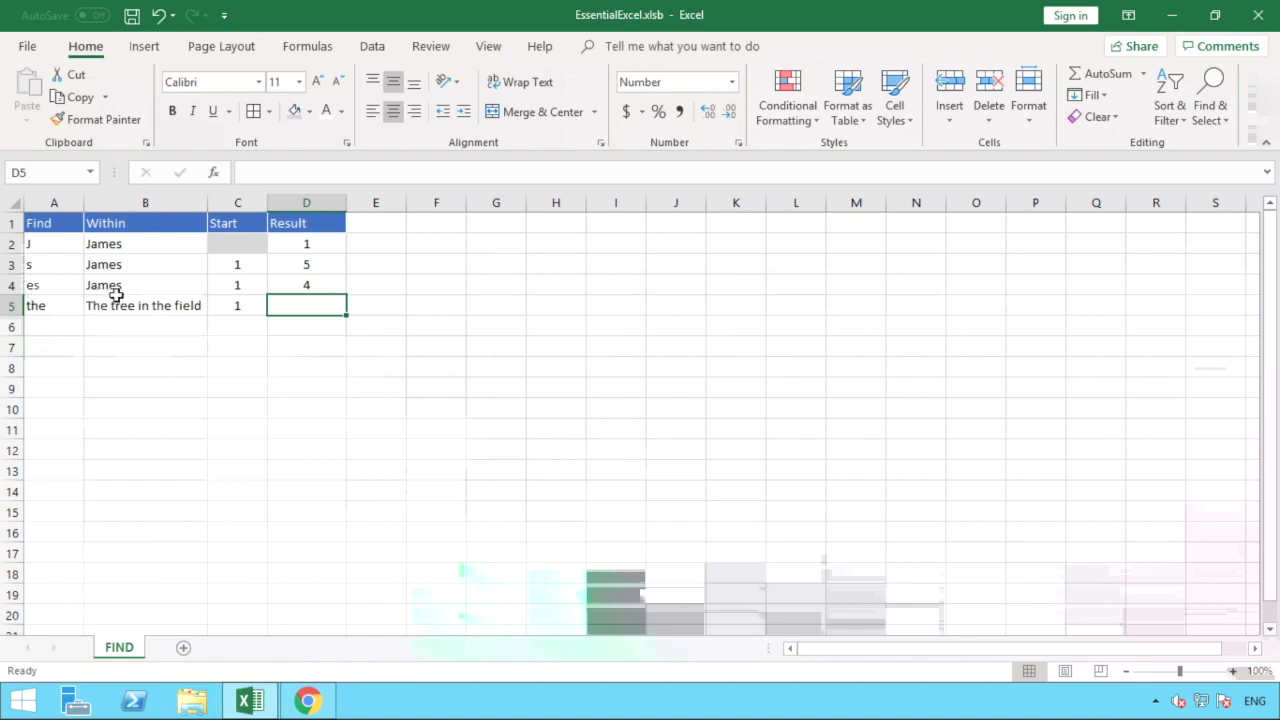
pyautogui.click(58, 283)
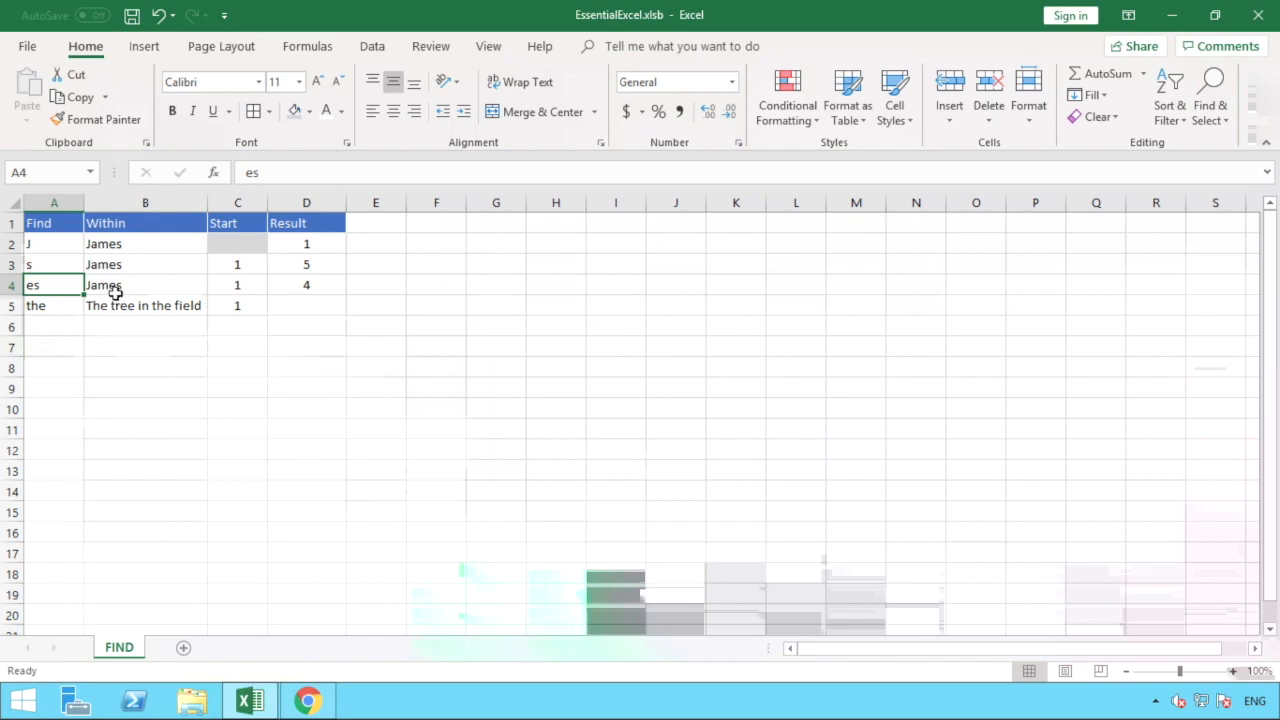
# Enter the formula =FIND(A5,B5,1) in cell D5 to locate the word the within the sentence in B5
pyautogui.click(142, 287)
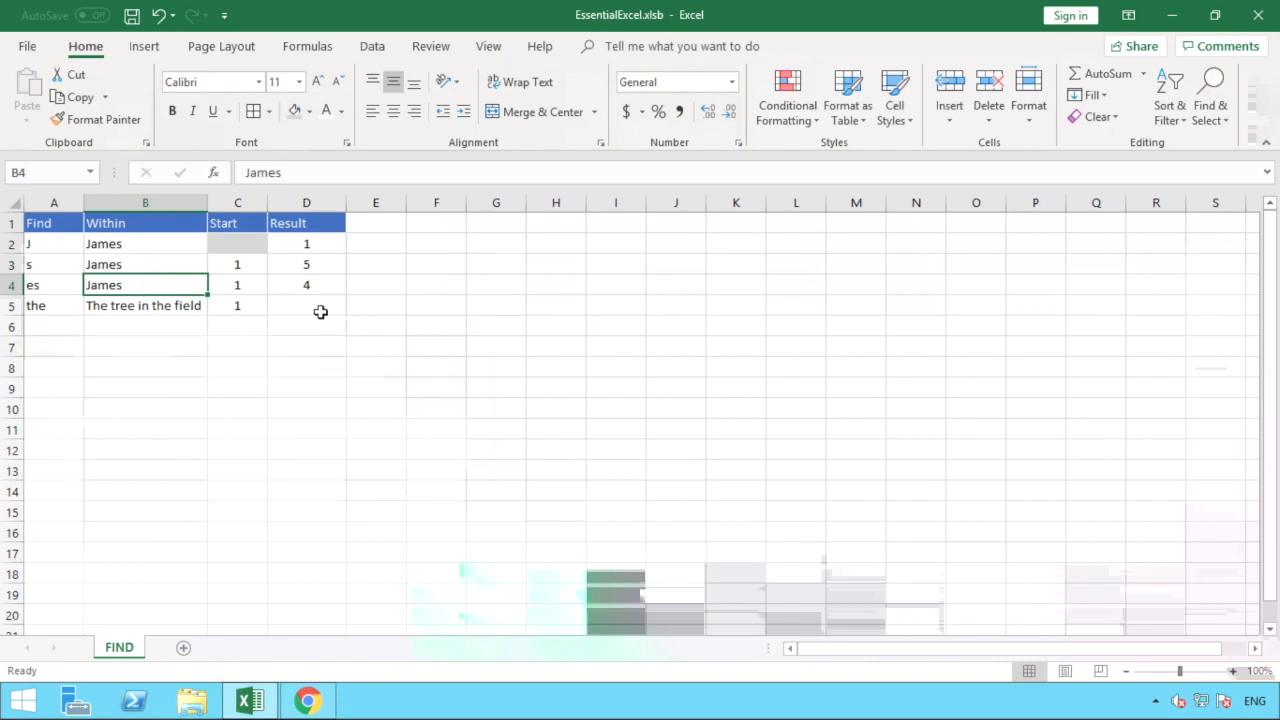
pyautogui.click(316, 310)
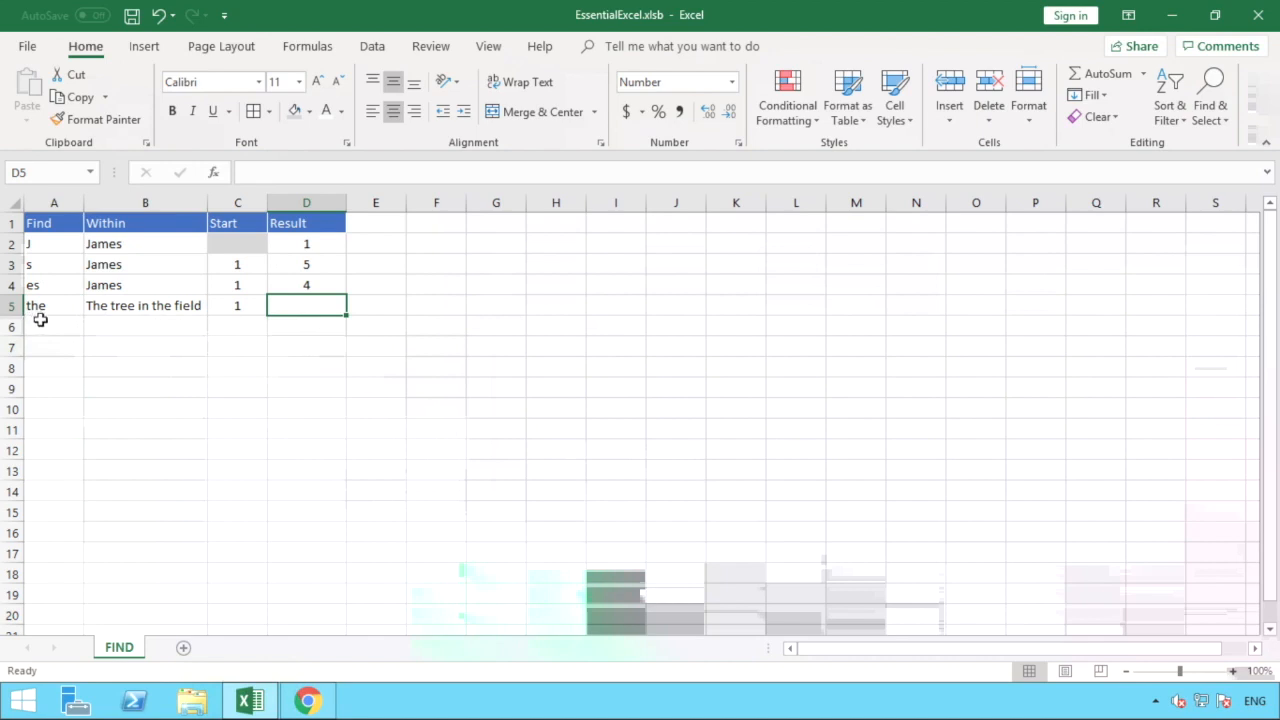
pyautogui.click(141, 311)
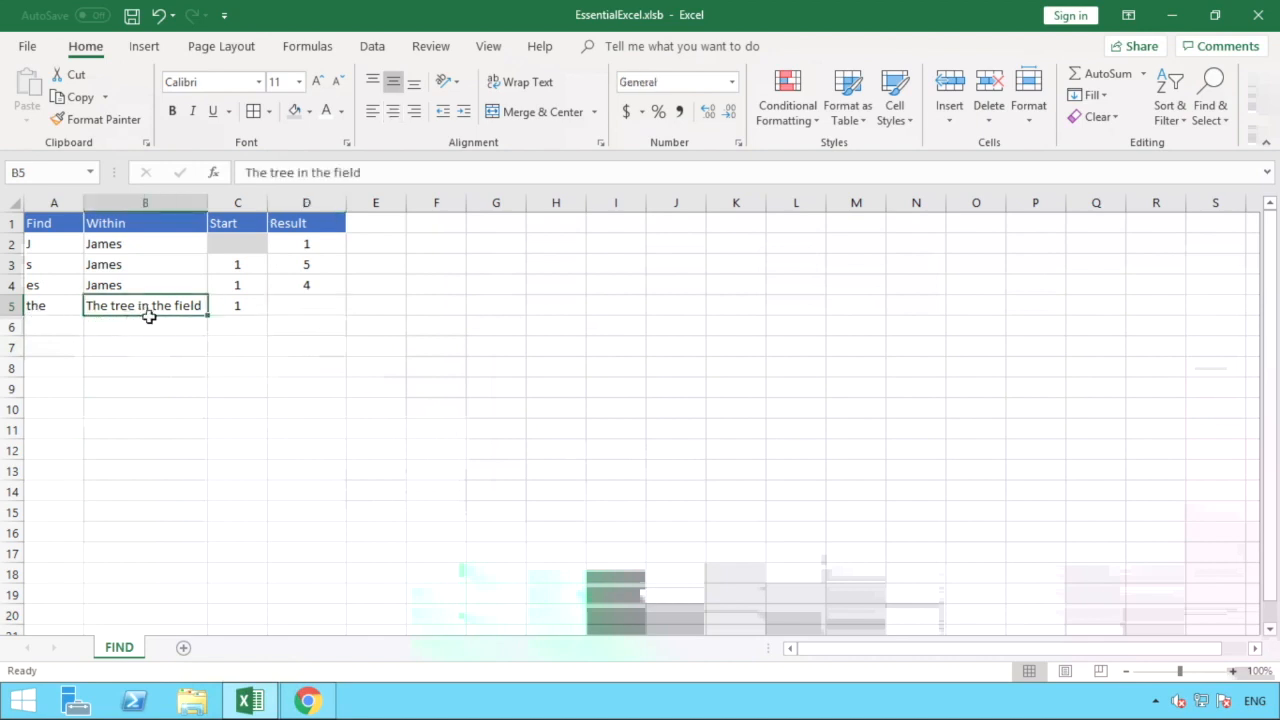
pyautogui.click(327, 309)
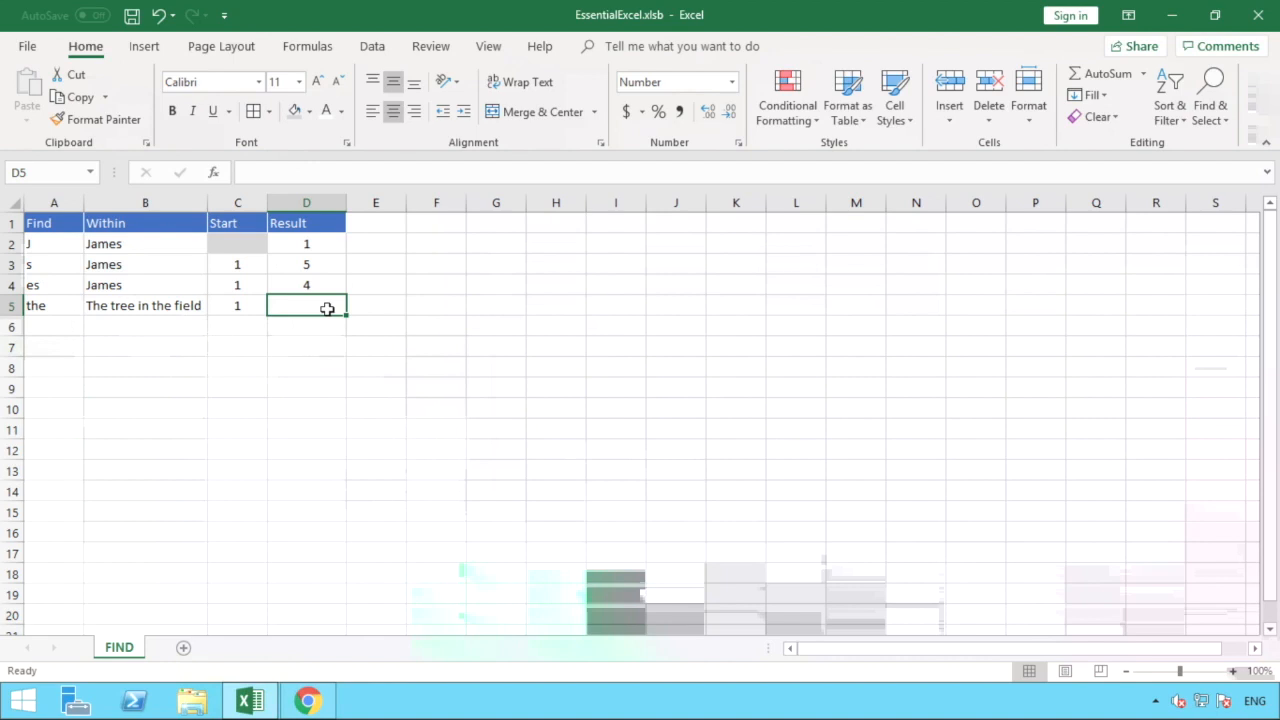
pyautogui.write('=')
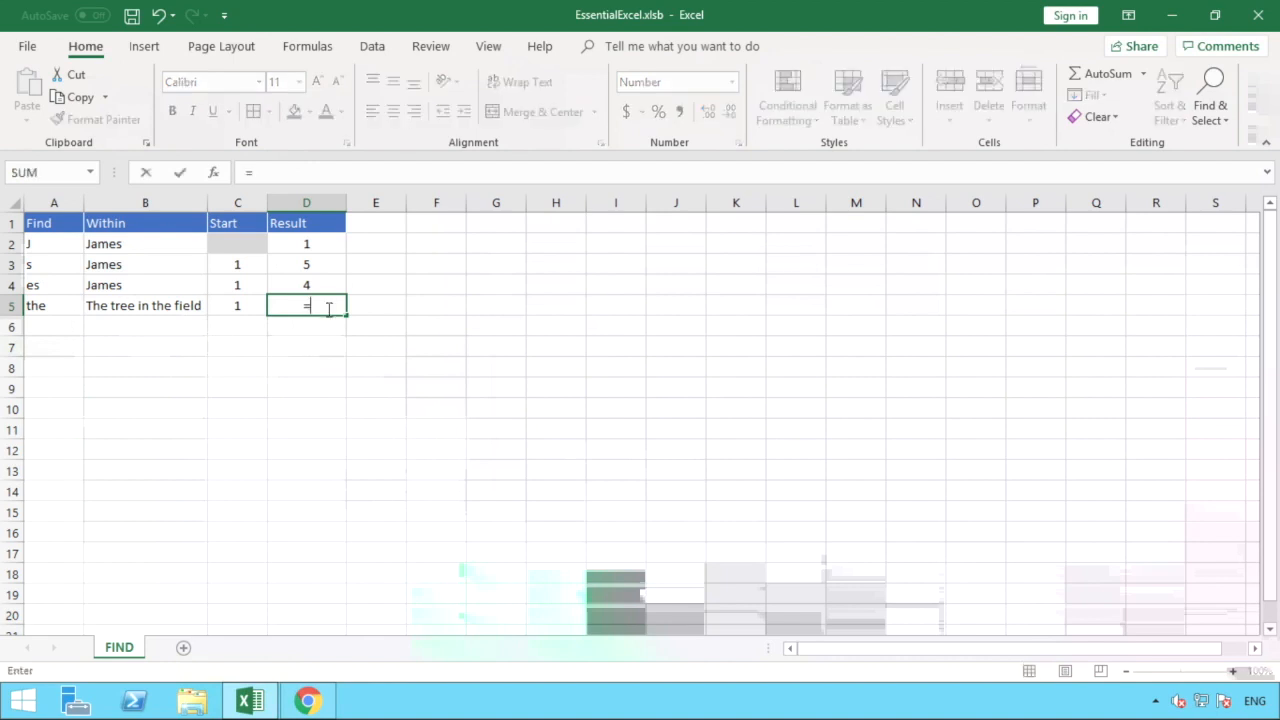
pyautogui.write('FIND')
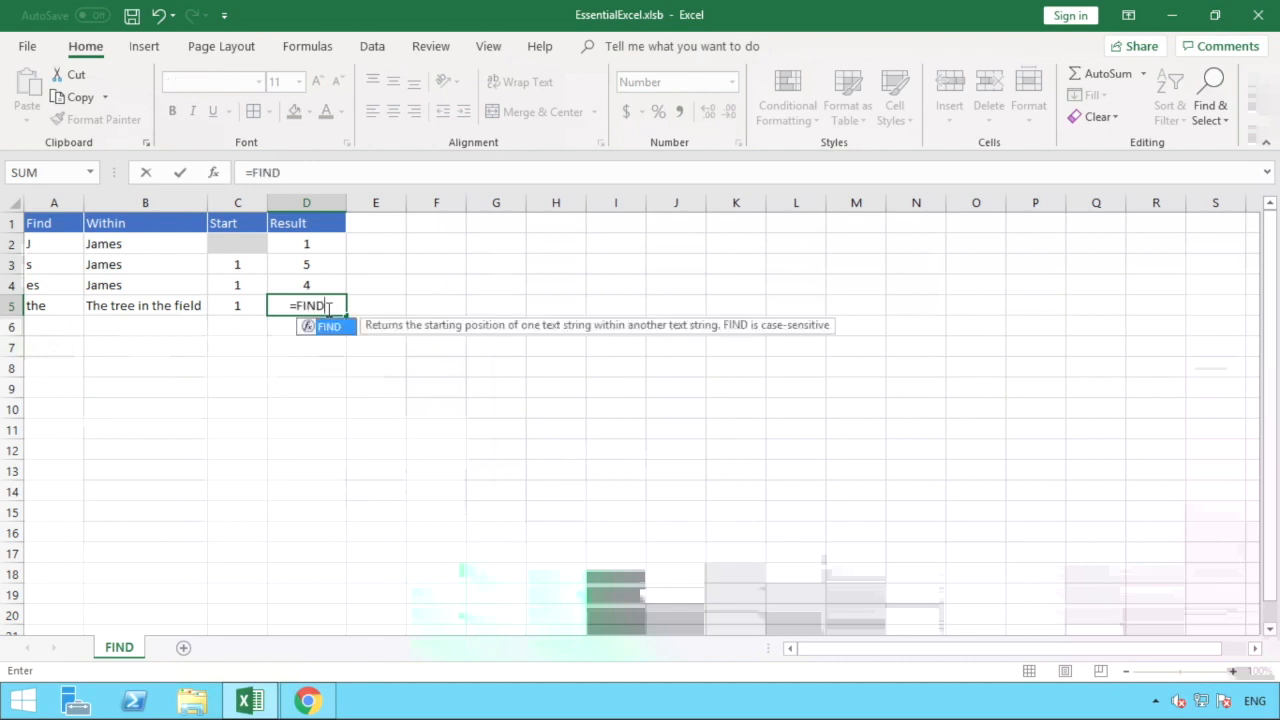
pyautogui.write('(')
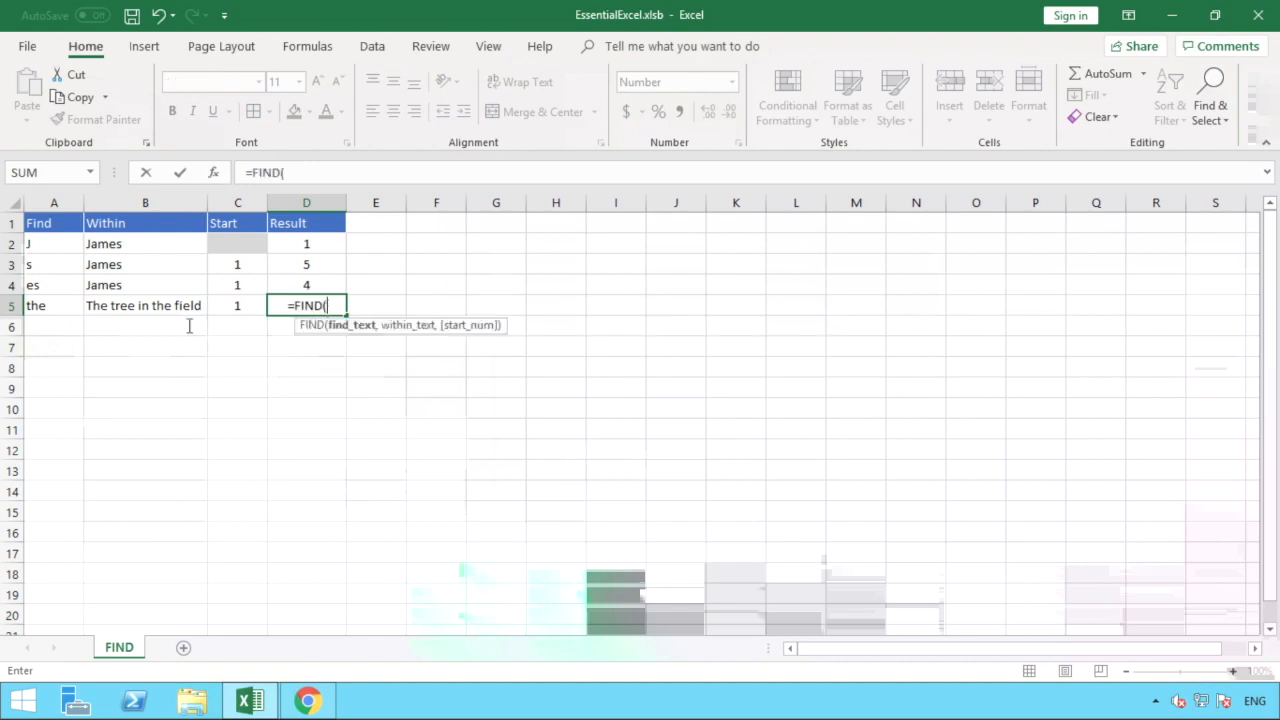
pyautogui.click(40, 306)
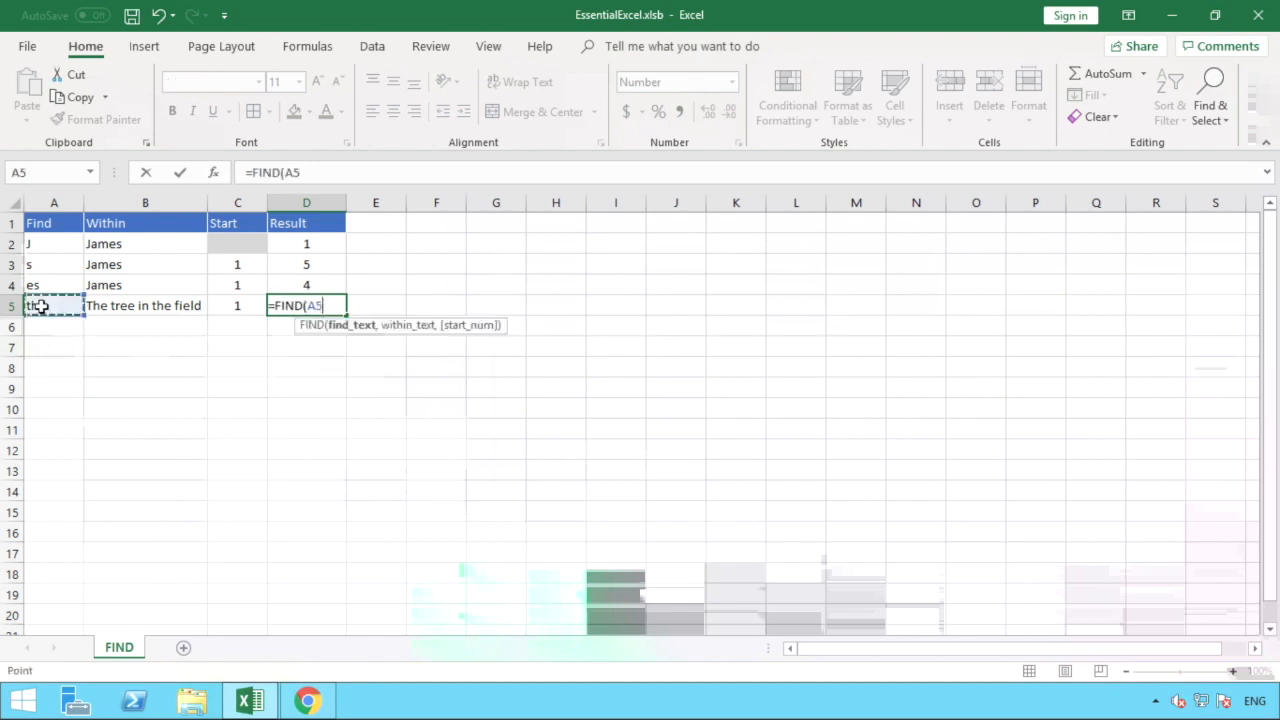
pyautogui.write(',')
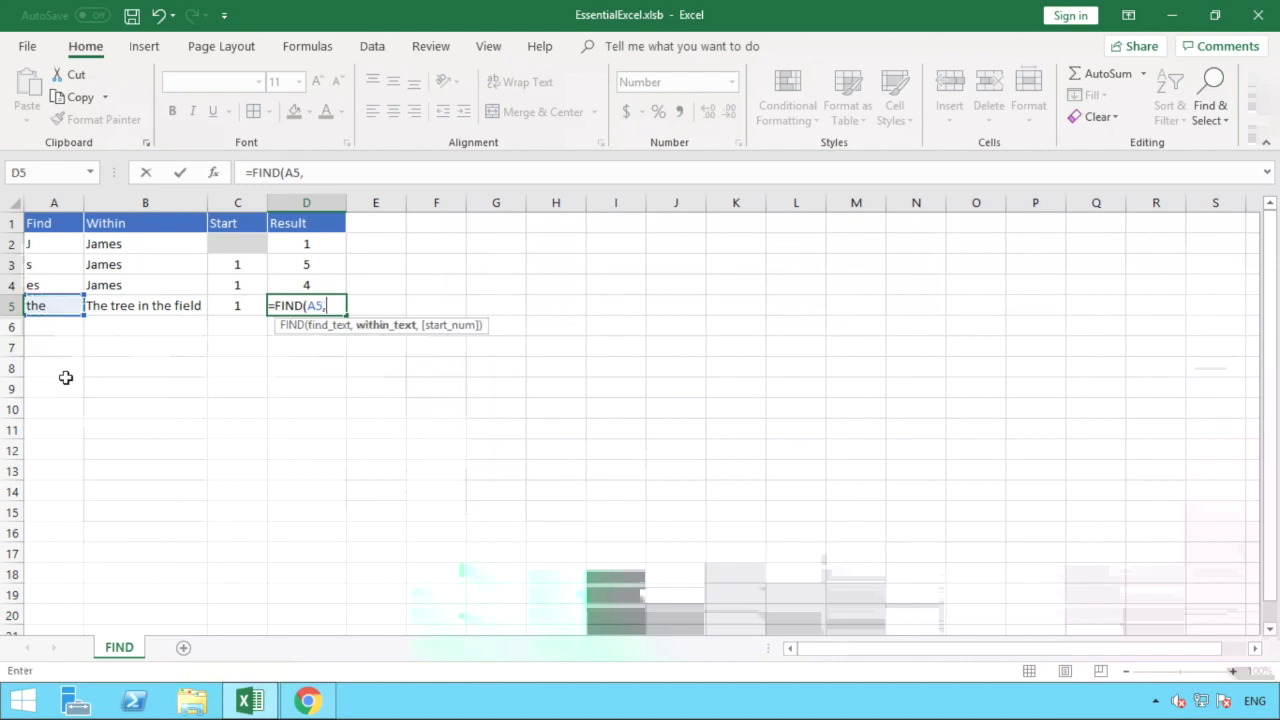
pyautogui.click(142, 303)
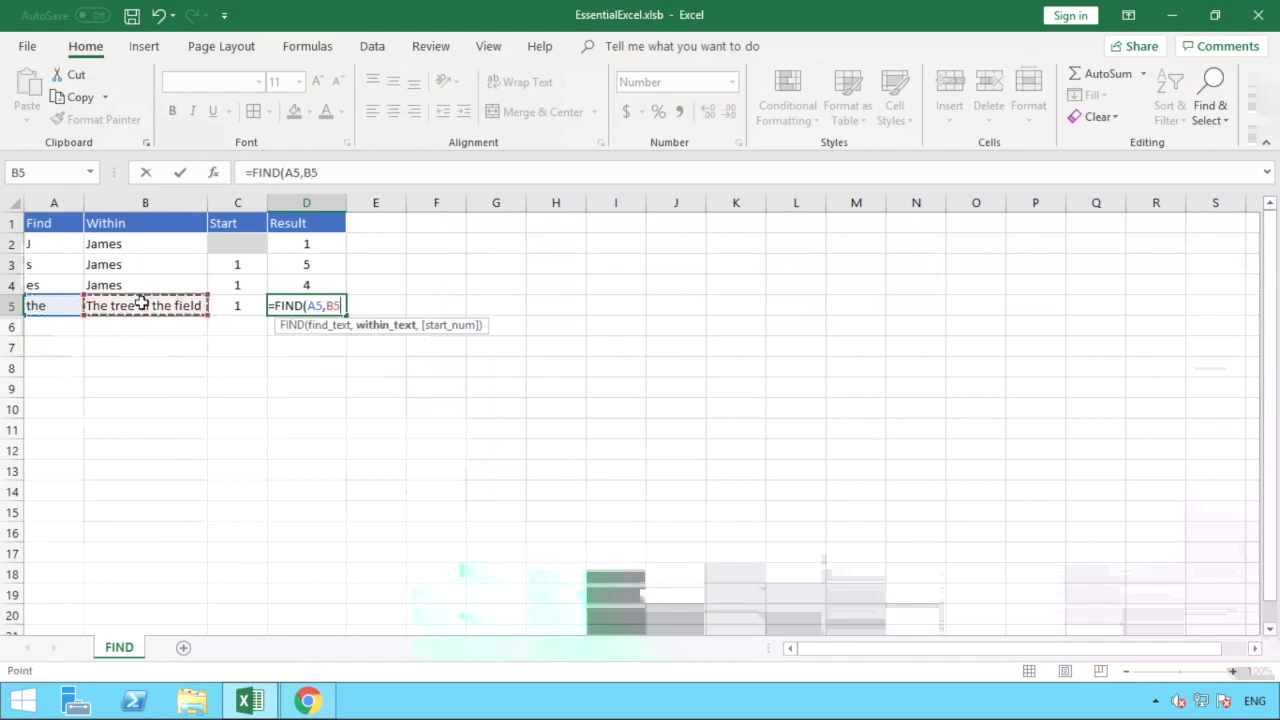
pyautogui.write(',')
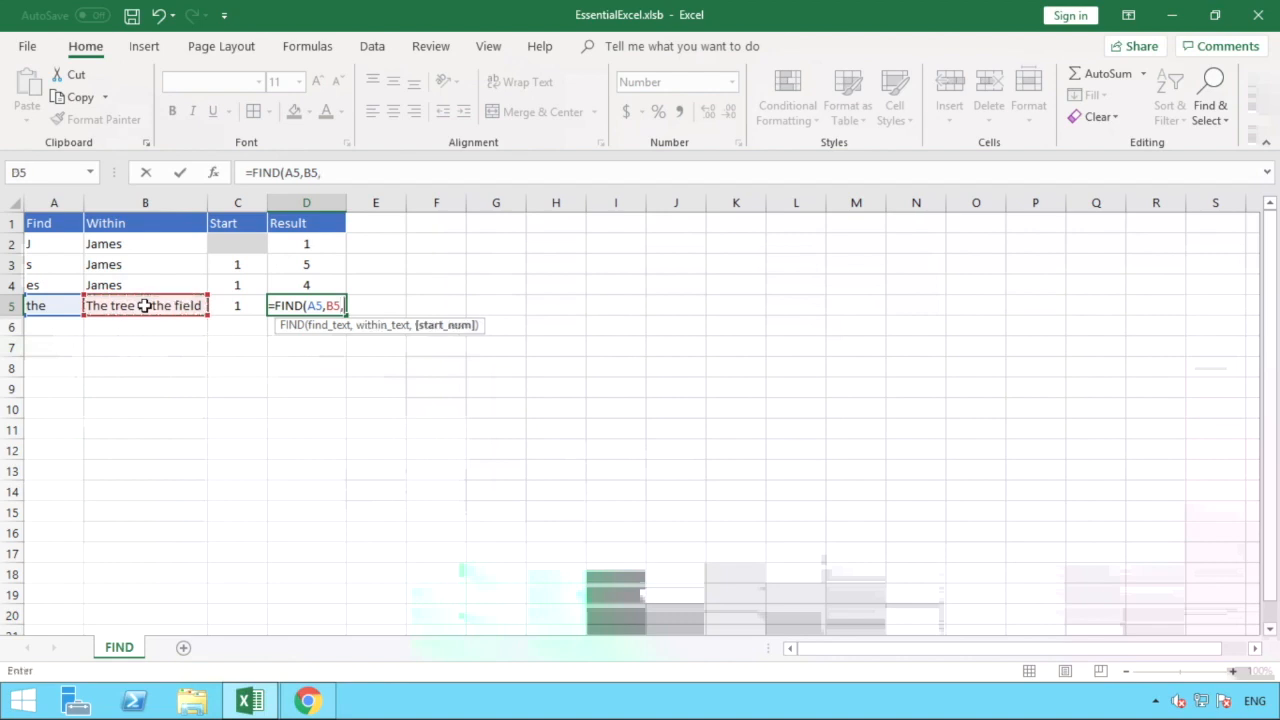
pyautogui.write('1')
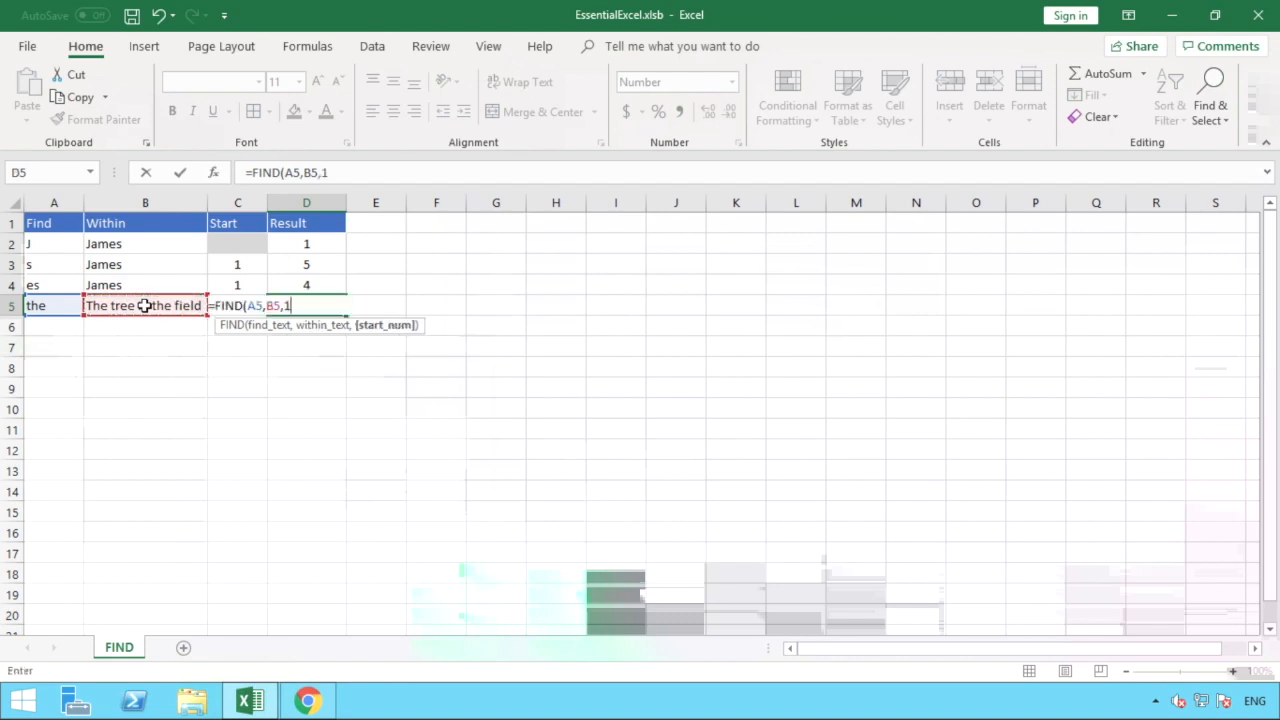
pyautogui.write(')')
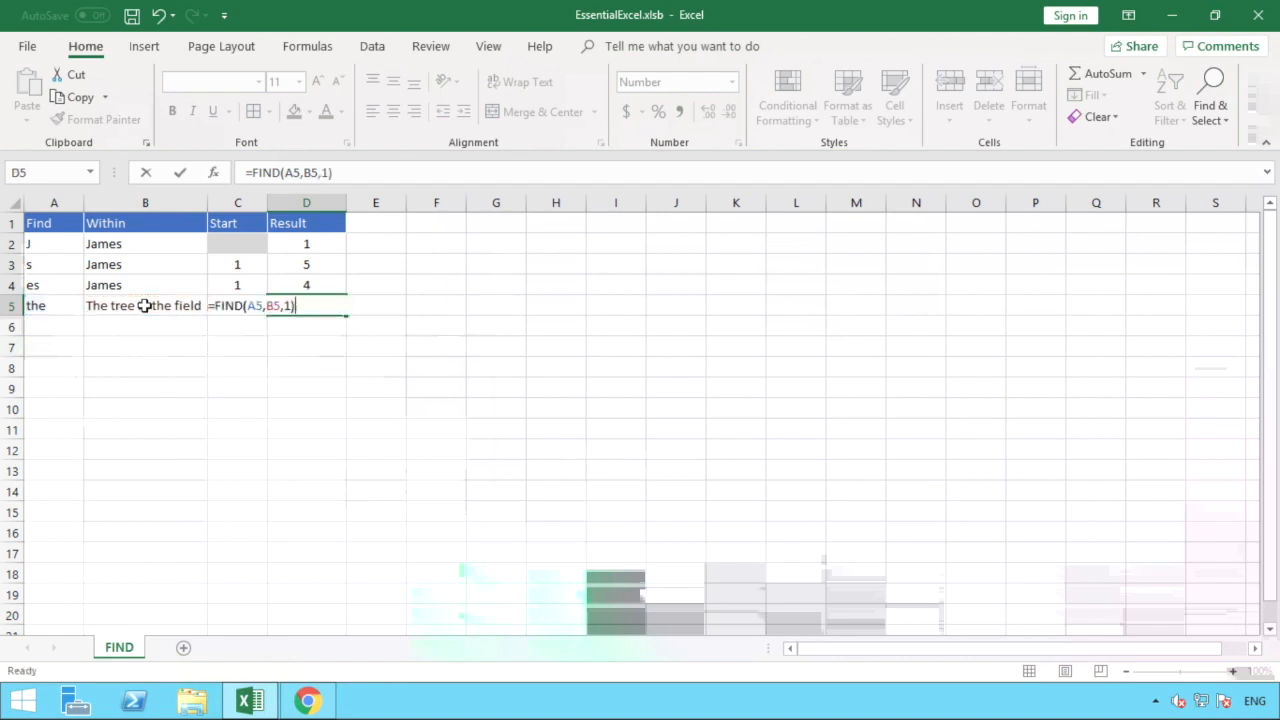
pyautogui.press('Return')
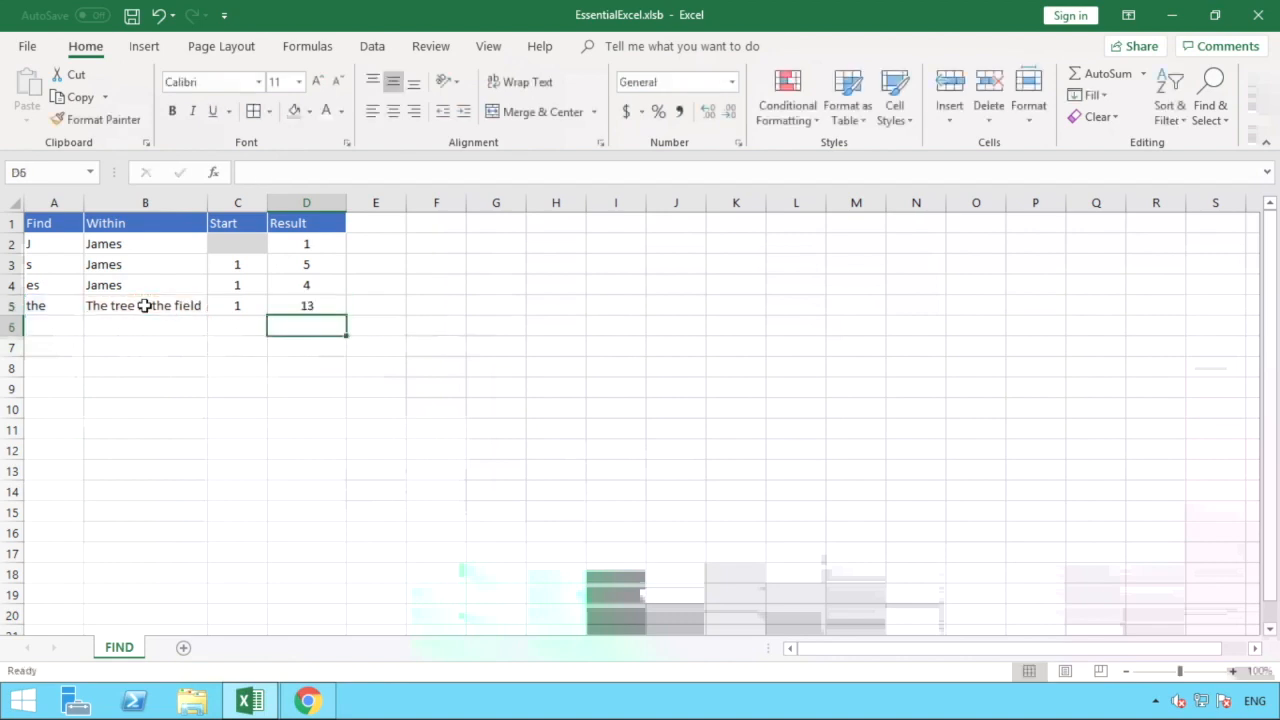
# Change the search text in cell A5 to The with a capital T and review the FIND results in the Result column
pyautogui.click(316, 306)
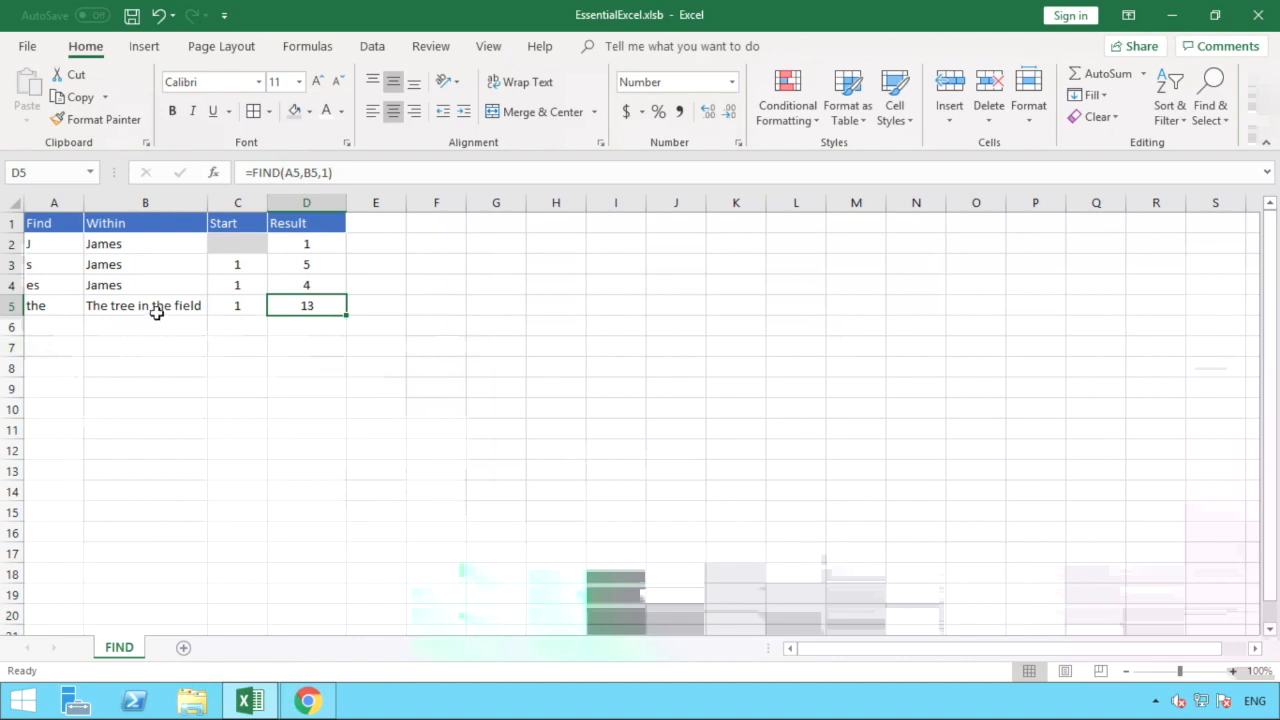
pyautogui.click(58, 306)
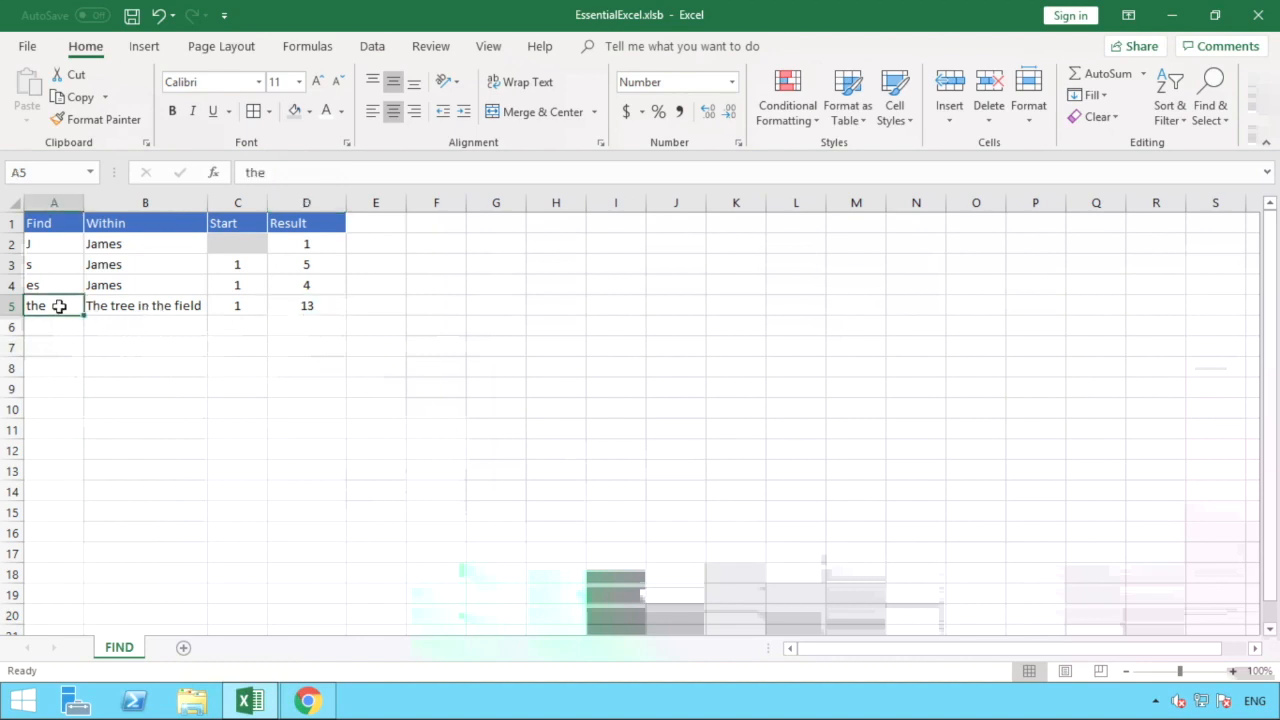
pyautogui.click(243, 173)
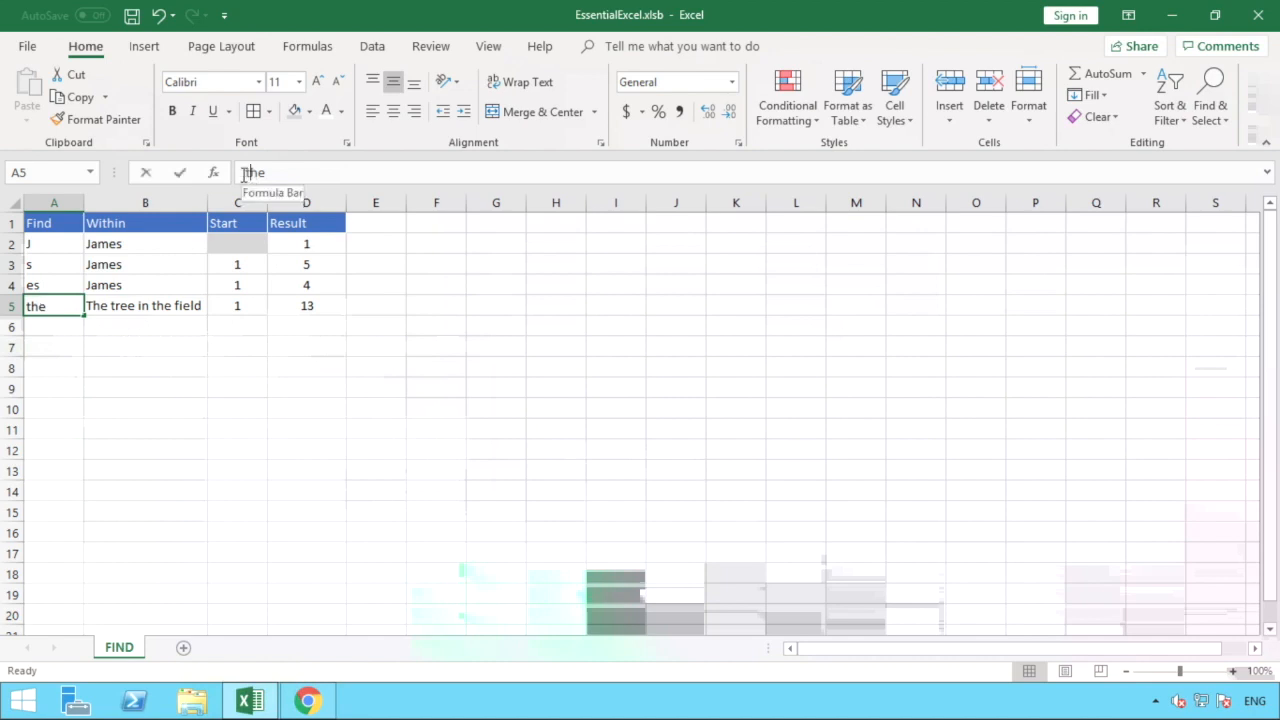
pyautogui.press('Delete')
pyautogui.write('T')
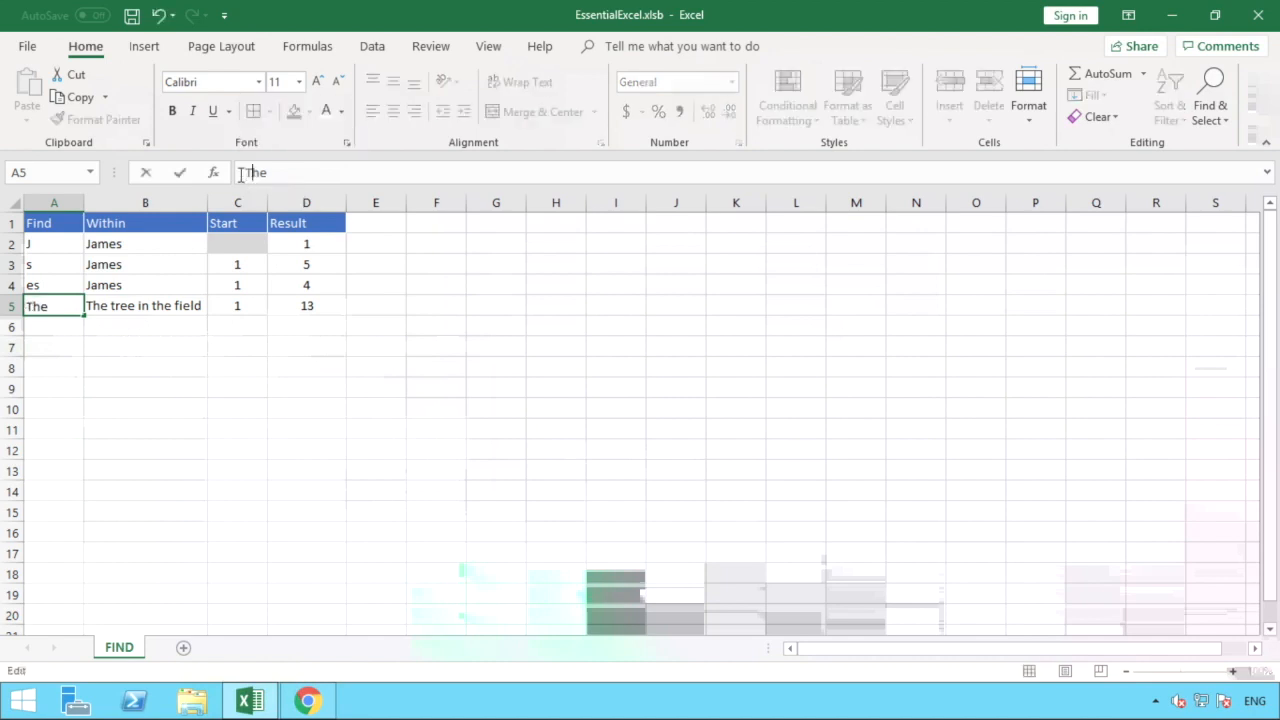
pyautogui.press('Return')
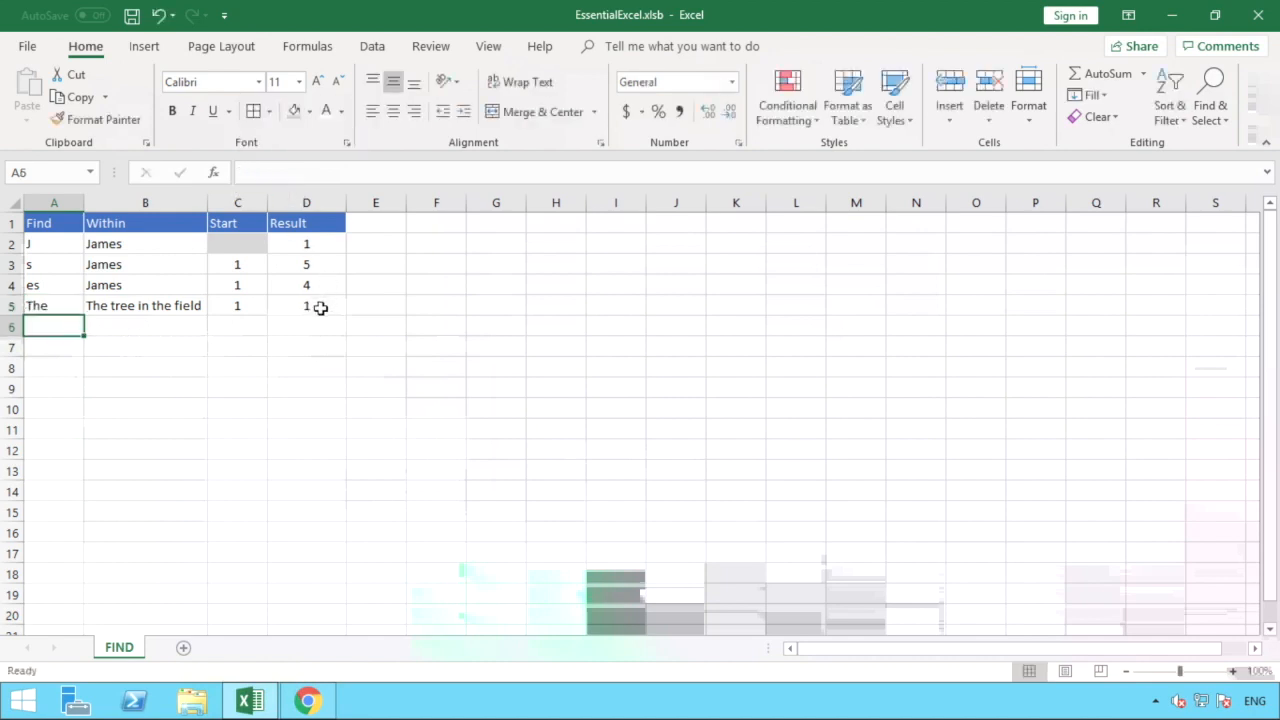
pyautogui.click(320, 306)
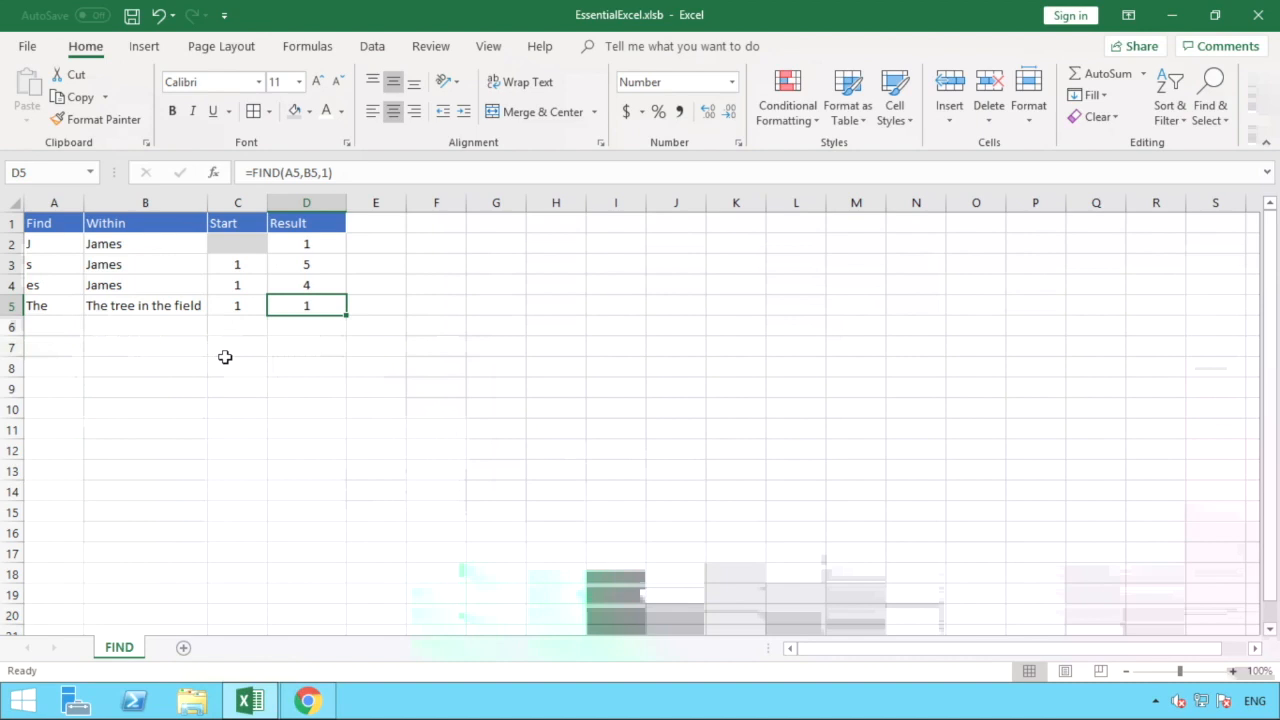
pyautogui.press('Up')
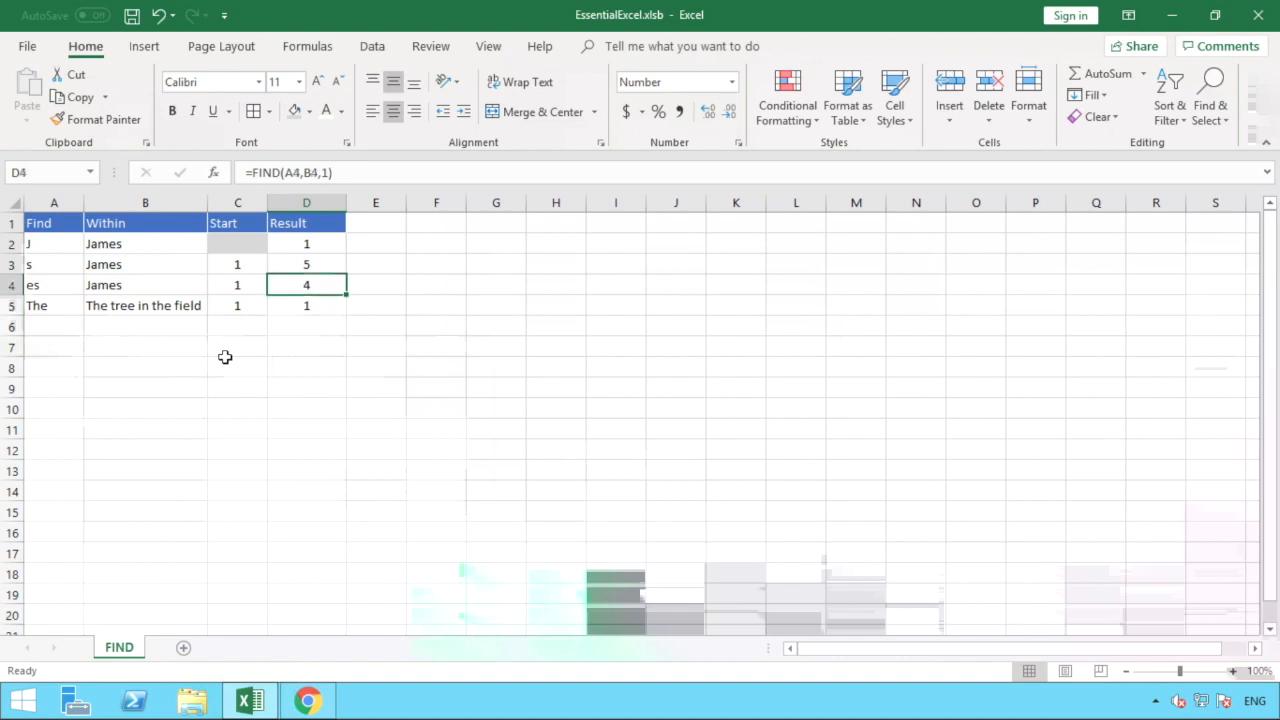
pyautogui.press('Up')
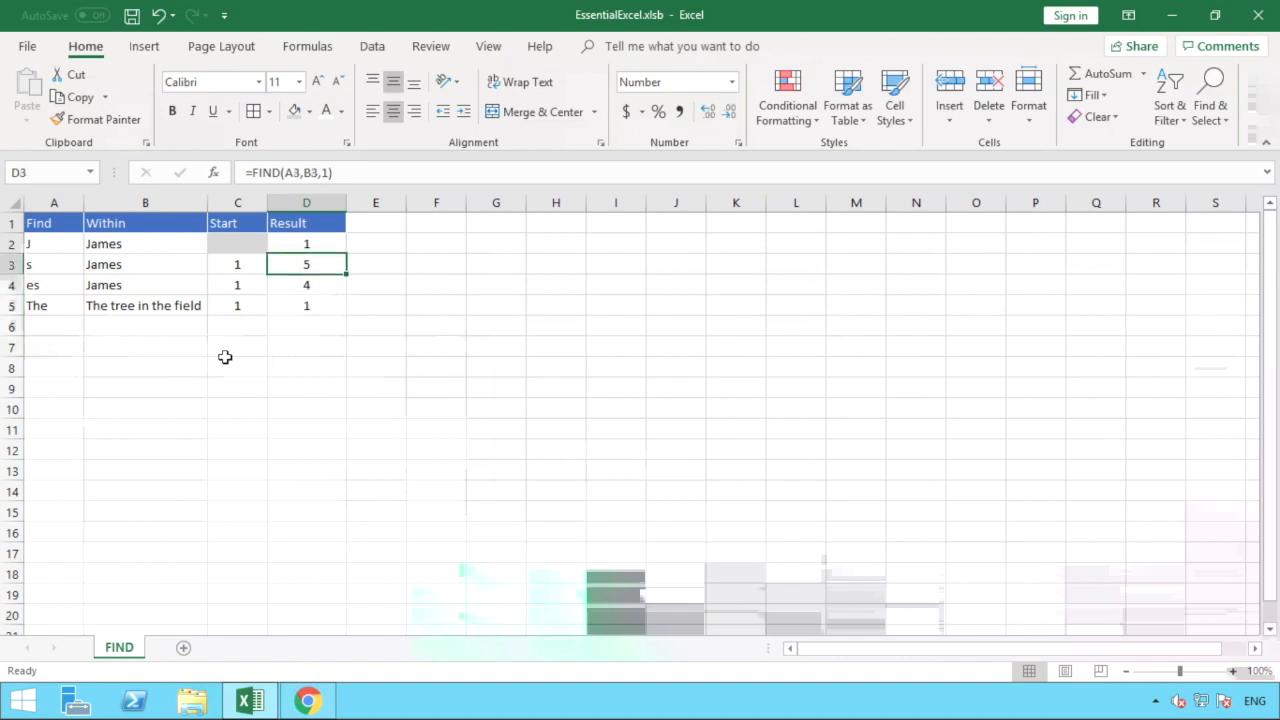